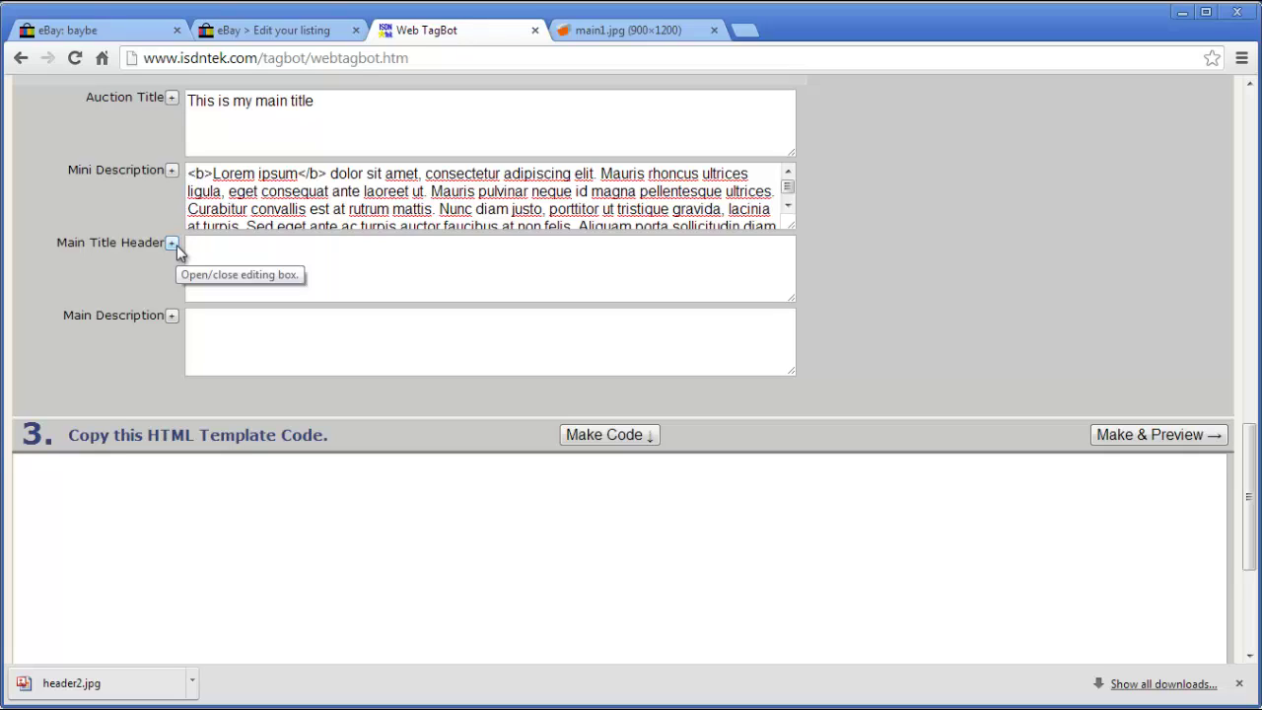
Enter 'This is main title header' as the Main Title Header.
{"action": "left_click", "coordinate": [177, 245]}
{"action": "left_click", "coordinate": [228, 261]}
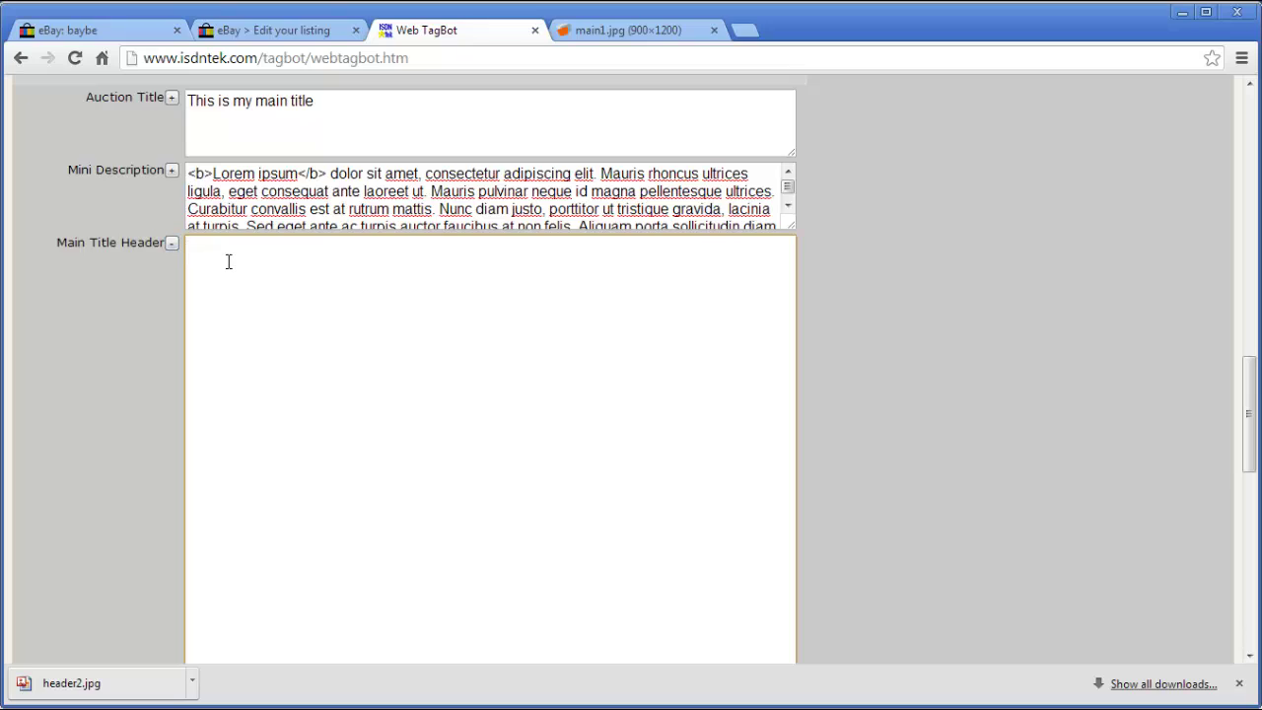
{"action": "type", "text": "This is main title header"}
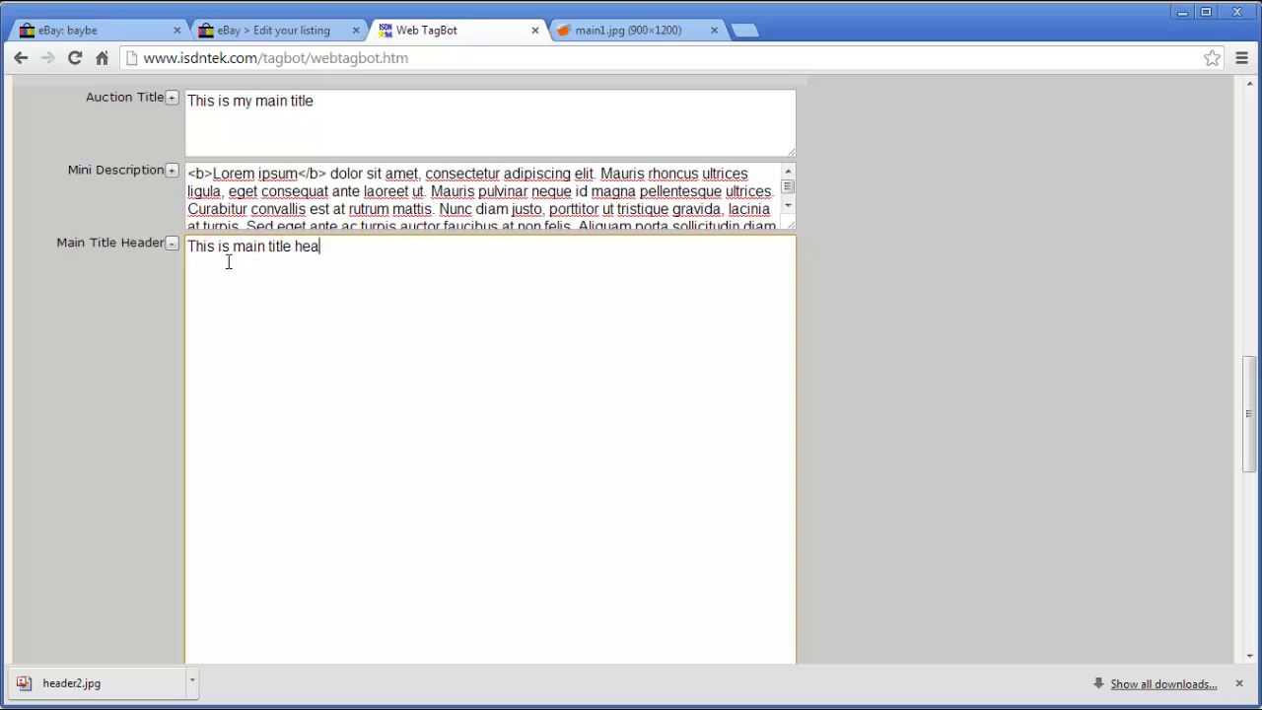
{"action": "left_click", "coordinate": [172, 242]}
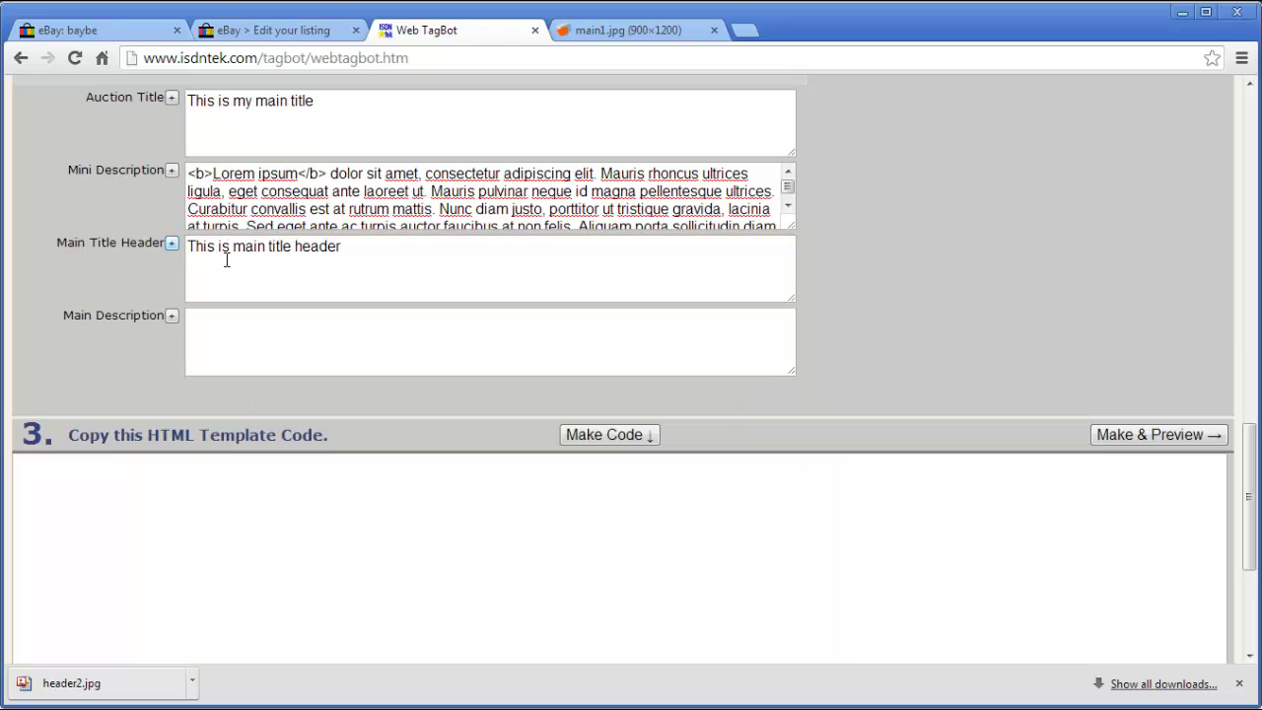
Copy the Mini Description text into the empty Main Description box.
{"action": "left_click", "coordinate": [282, 323]}
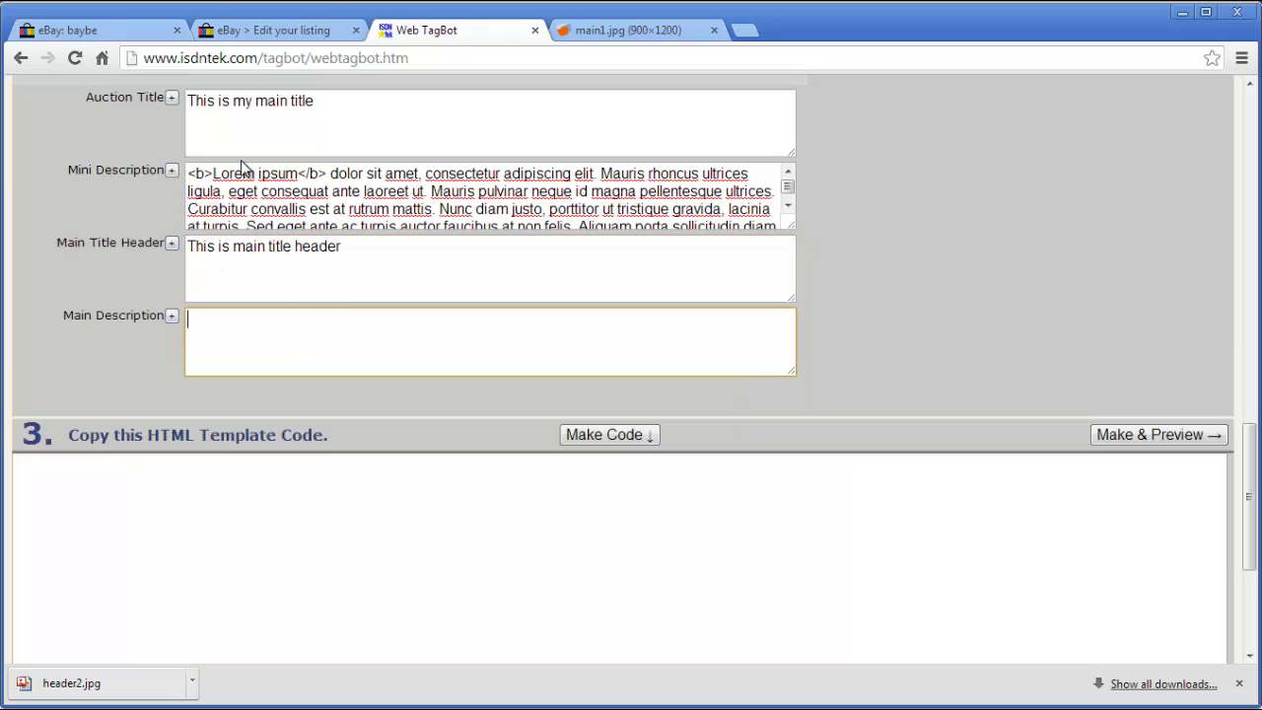
{"action": "left_click", "coordinate": [172, 169]}
{"action": "key", "text": "ctrl+a"}
{"action": "key", "text": "ctrl+c"}
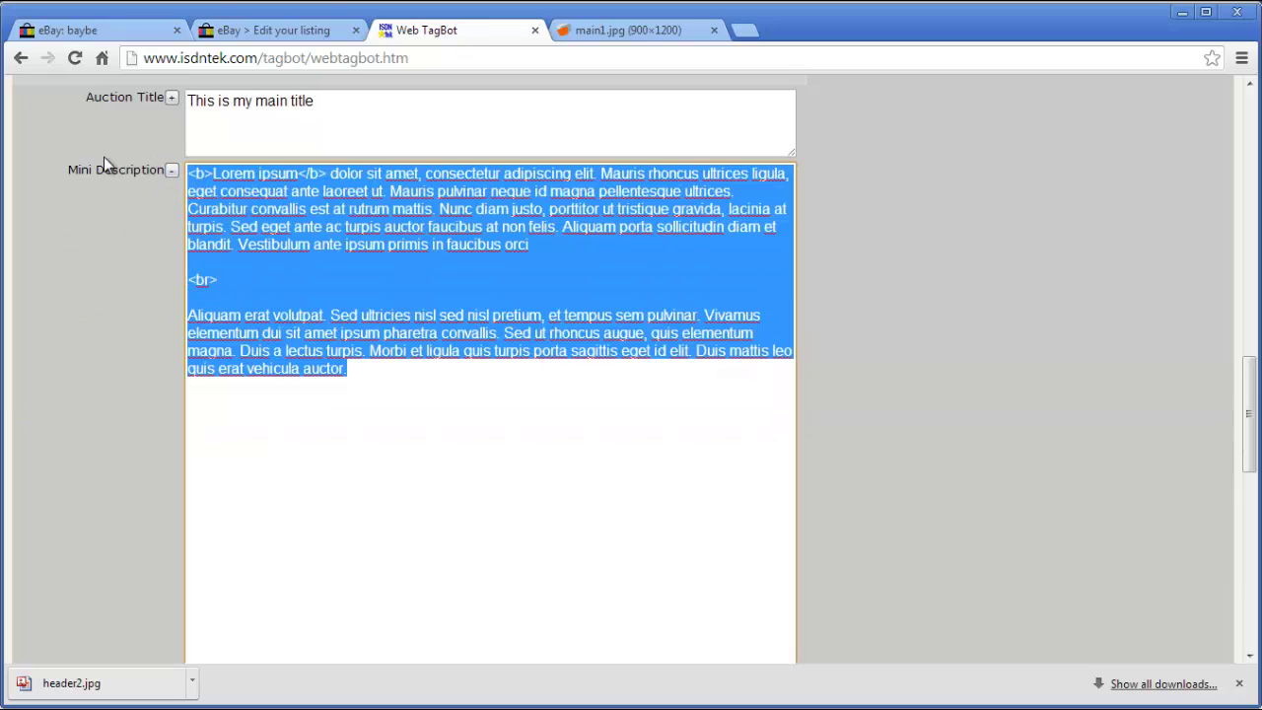
{"action": "left_click", "coordinate": [172, 169]}
{"action": "left_click", "coordinate": [257, 267]}
{"action": "key", "text": "ctrl+v"}
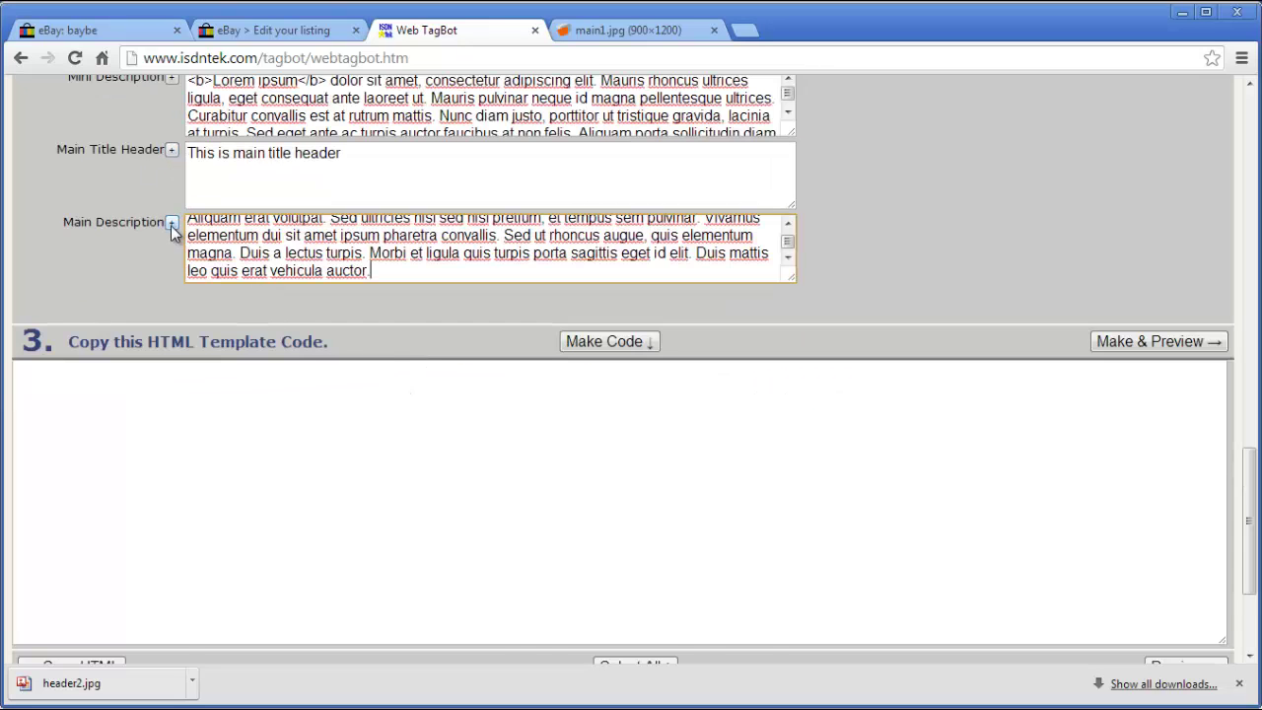
Remove the opening <b> and closing </b> tags from the Main Description.
{"action": "left_click", "coordinate": [172, 224]}
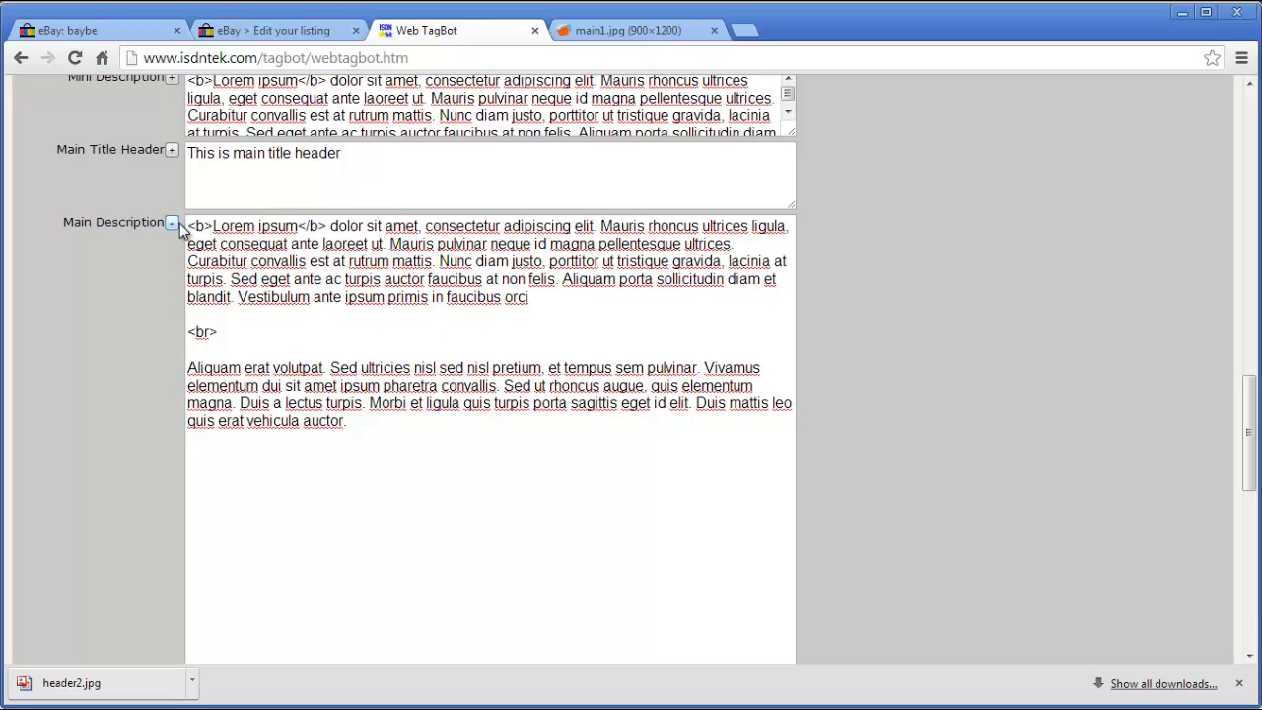
{"action": "left_click_drag", "start_coordinate": [326, 227], "coordinate": [299, 228]}
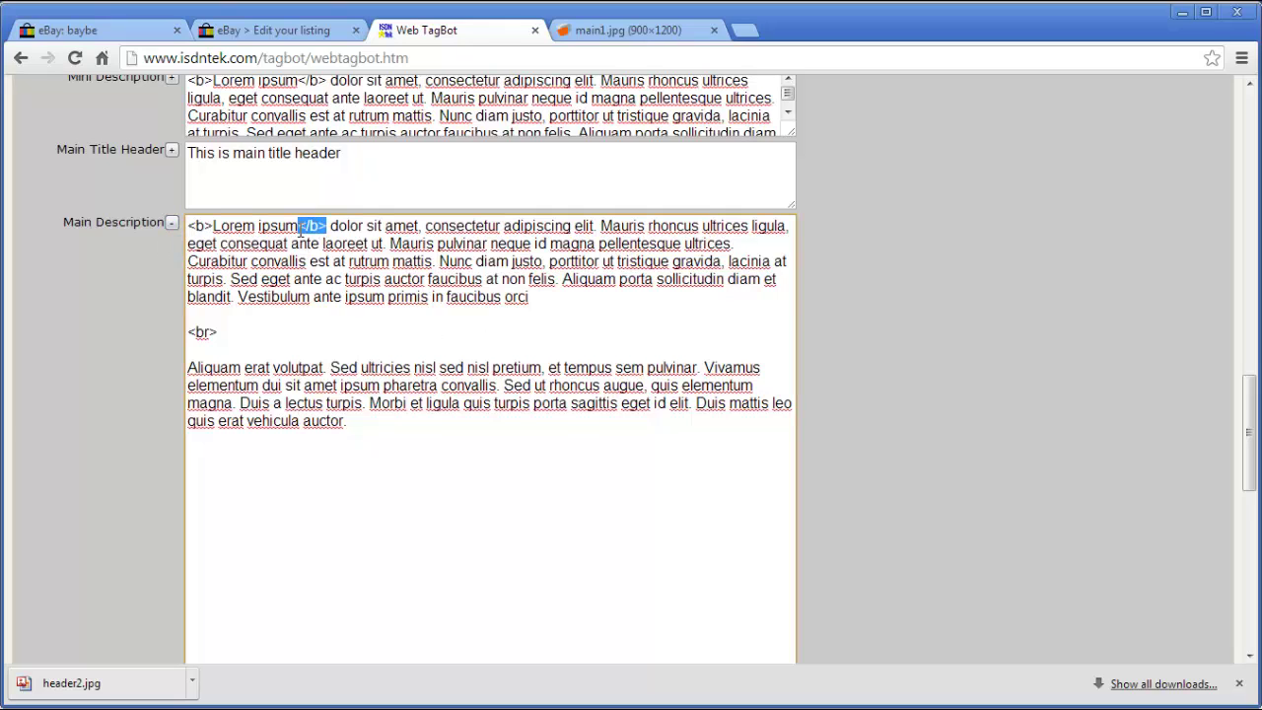
{"action": "key", "text": "BackSpace"}
{"action": "left_click_drag", "start_coordinate": [168, 226], "coordinate": [213, 226]}
{"action": "key", "text": "BackSpace"}
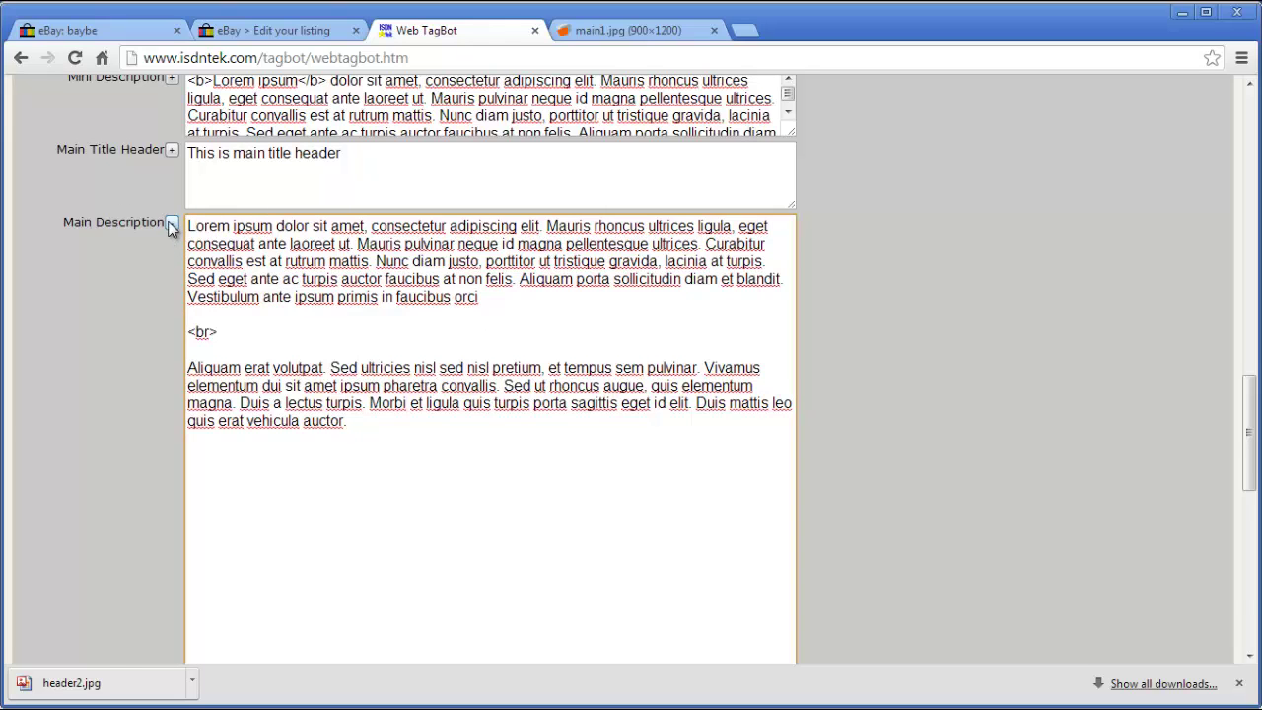
{"action": "left_click", "coordinate": [171, 226]}
{"action": "scroll", "coordinate": [925, 265], "scroll_direction": "up", "scroll_amount": 1}
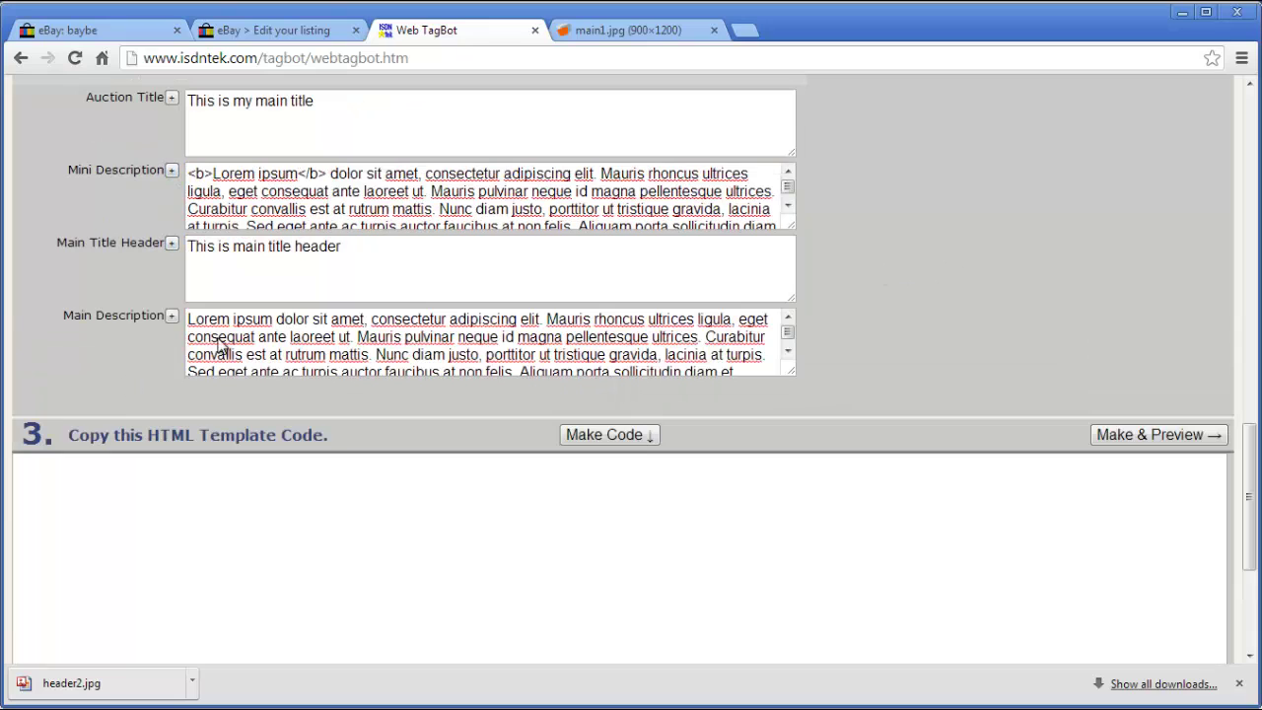
{"action": "scroll", "coordinate": [141, 297], "scroll_direction": "up", "scroll_amount": 2}
{"action": "scroll", "coordinate": [878, 447], "scroll_direction": "down", "scroll_amount": 3}
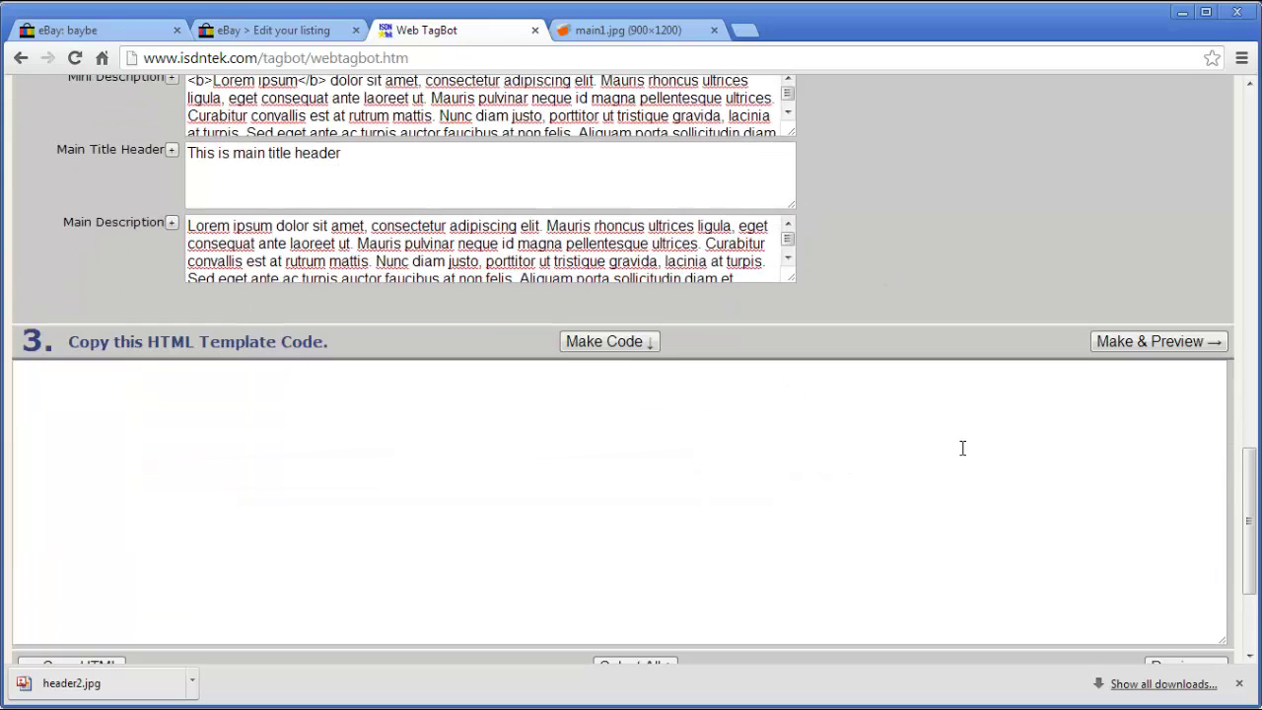
Run Make Code to produce the listing HTML, then select the entire generated code.
{"action": "left_click", "coordinate": [636, 343]}
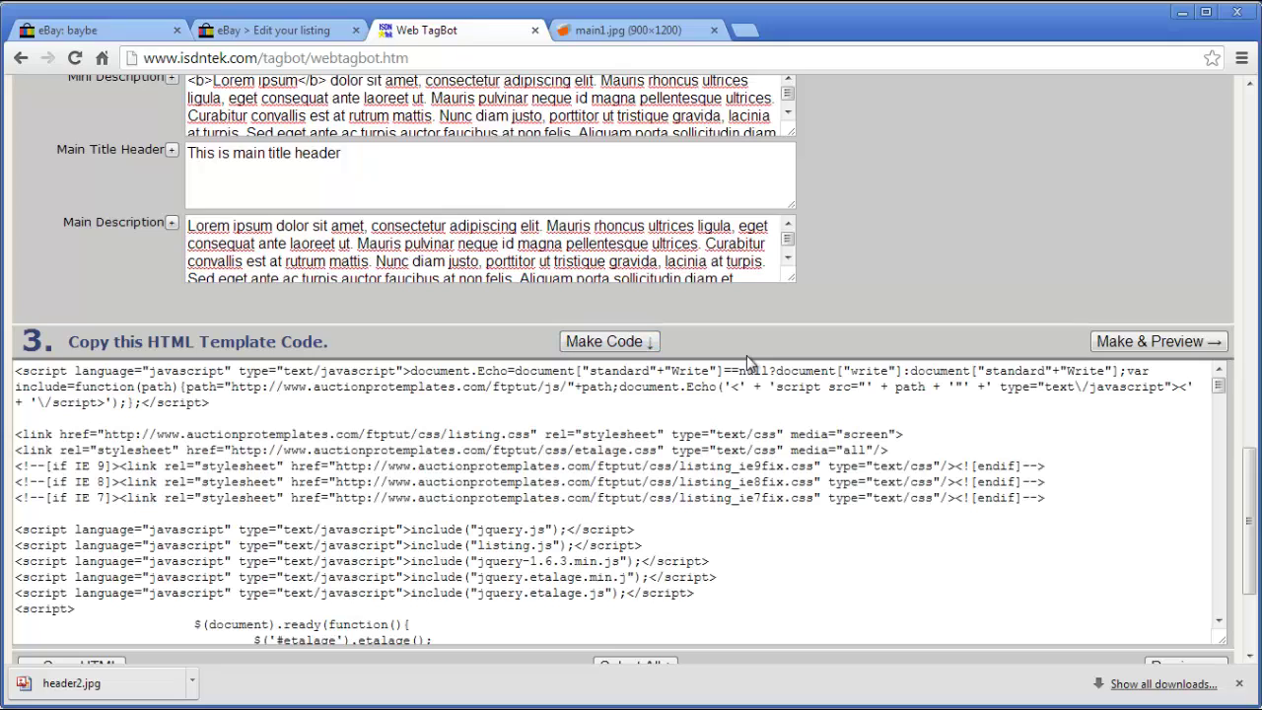
{"action": "left_click", "coordinate": [371, 468]}
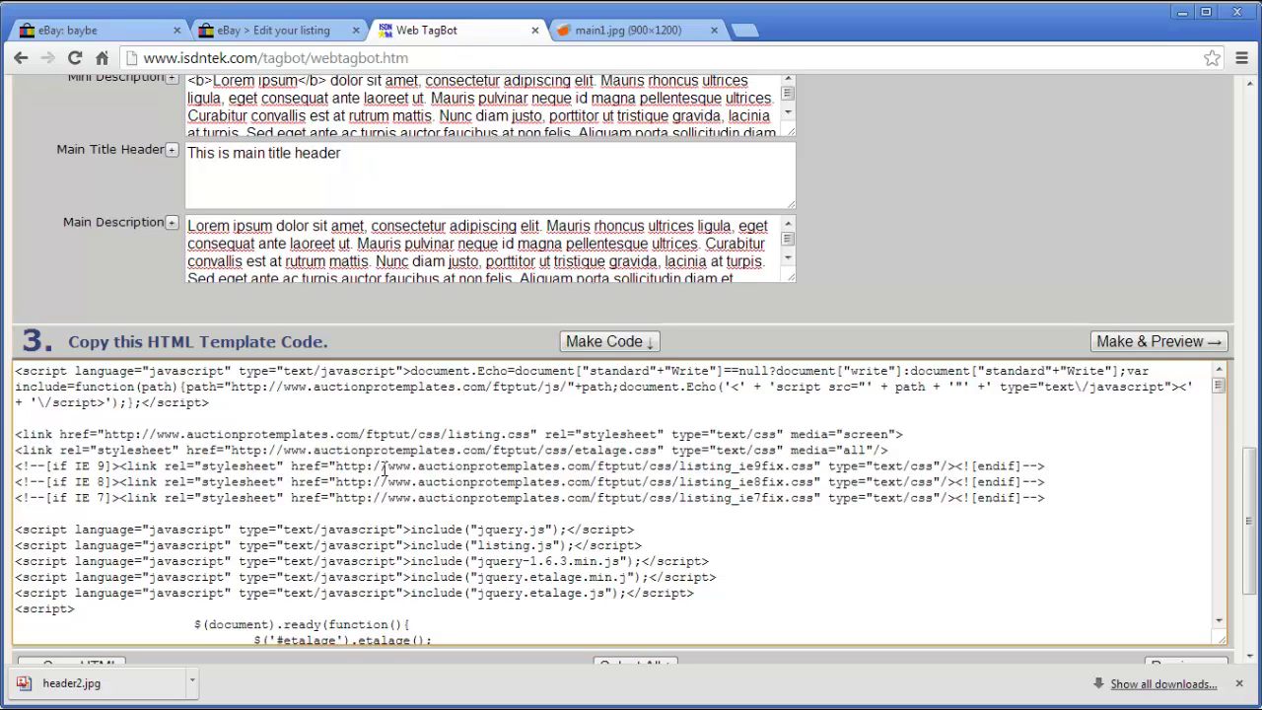
{"action": "scroll", "coordinate": [901, 629], "scroll_direction": "down", "scroll_amount": 2}
{"action": "scroll", "coordinate": [901, 629], "scroll_direction": "down", "scroll_amount": 3}
{"action": "scroll", "coordinate": [1231, 582], "scroll_direction": "down", "scroll_amount": 2}
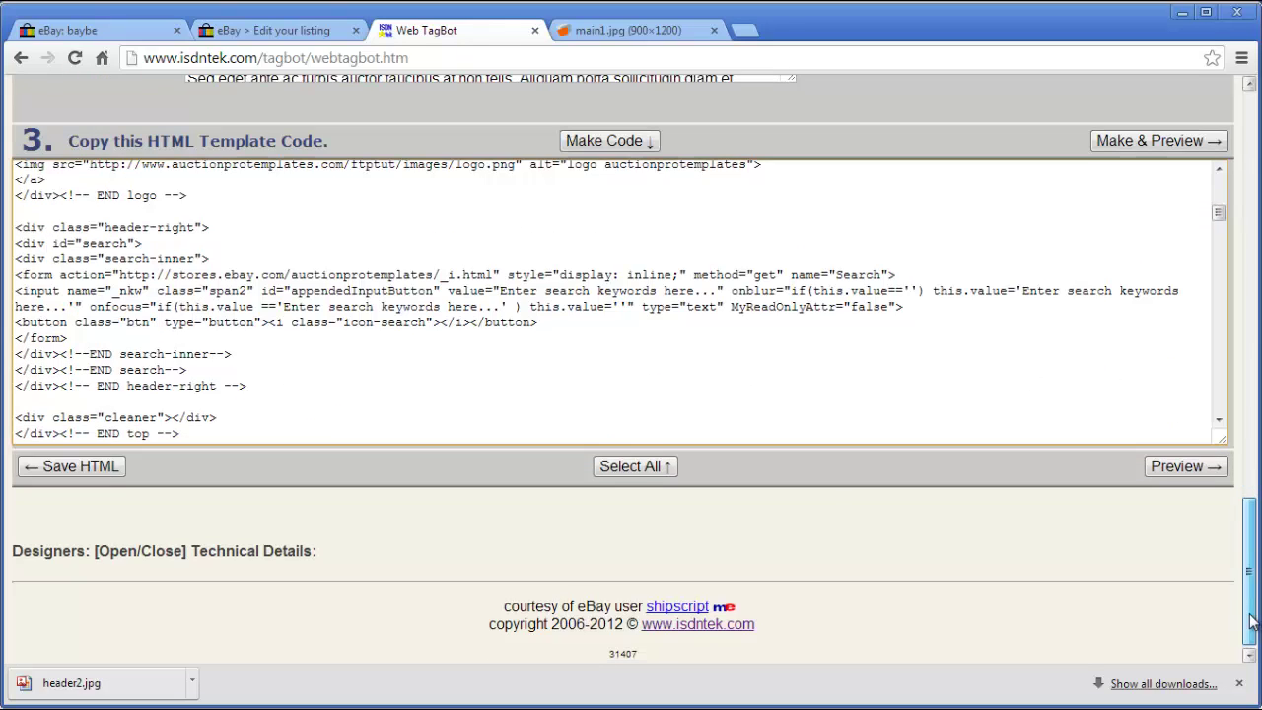
{"action": "left_click", "coordinate": [649, 472]}
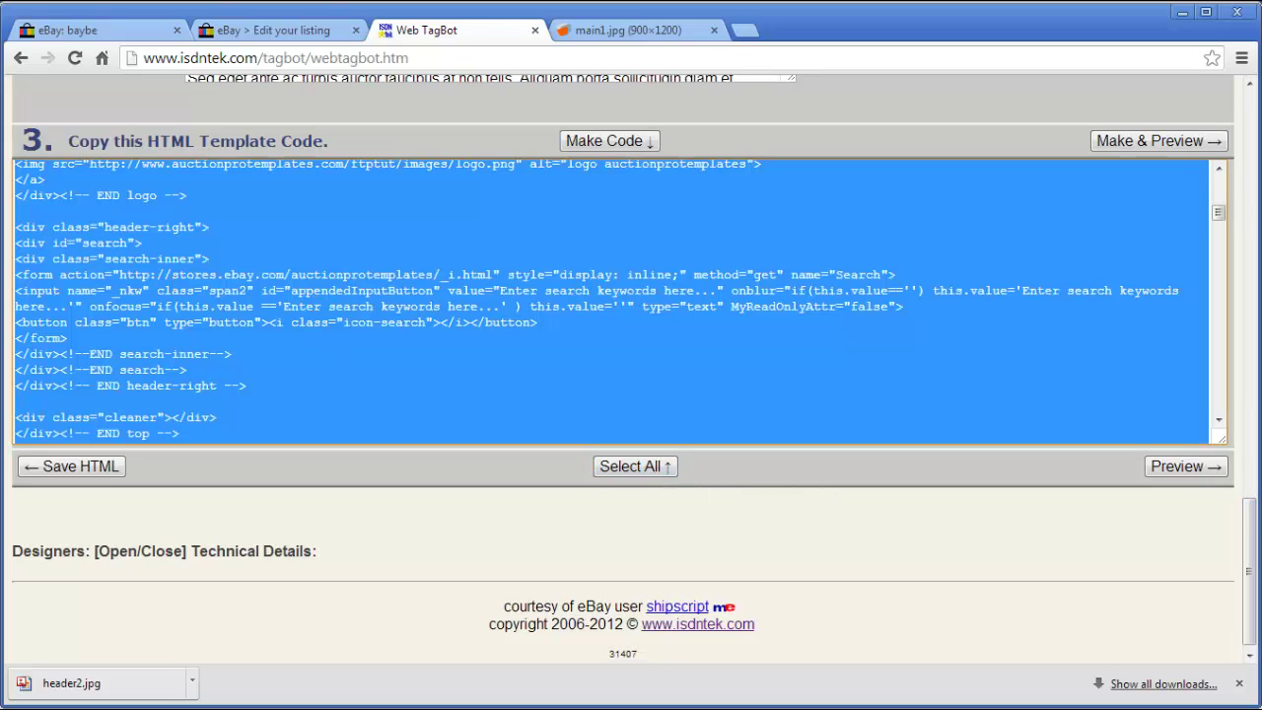
Preview the Taurus Theme listing, switch its gallery to the next photo, then return to Web TagBot.
{"action": "left_click", "coordinate": [1181, 471]}
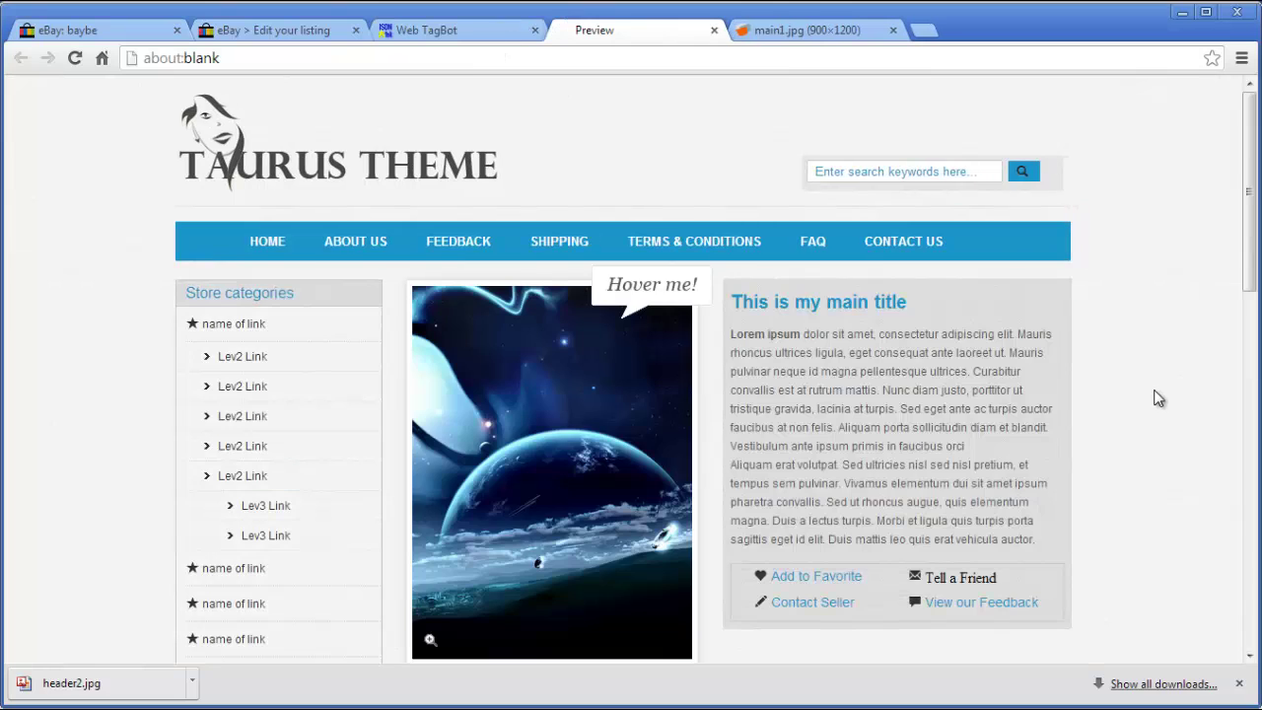
{"action": "scroll", "coordinate": [1170, 400], "scroll_direction": "down", "scroll_amount": 2}
{"action": "scroll", "coordinate": [1165, 397], "scroll_direction": "down", "scroll_amount": 2}
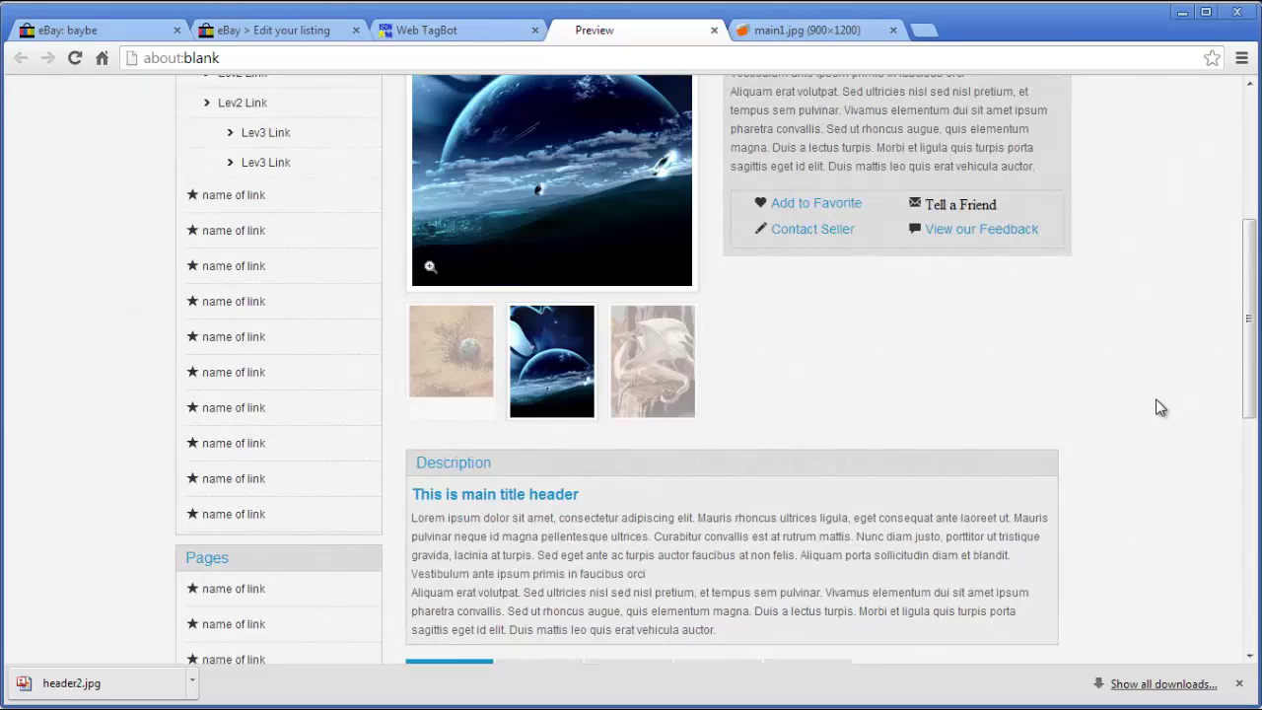
{"action": "scroll", "coordinate": [1159, 407], "scroll_direction": "down", "scroll_amount": 5}
{"action": "scroll", "coordinate": [1155, 407], "scroll_direction": "up", "scroll_amount": 6}
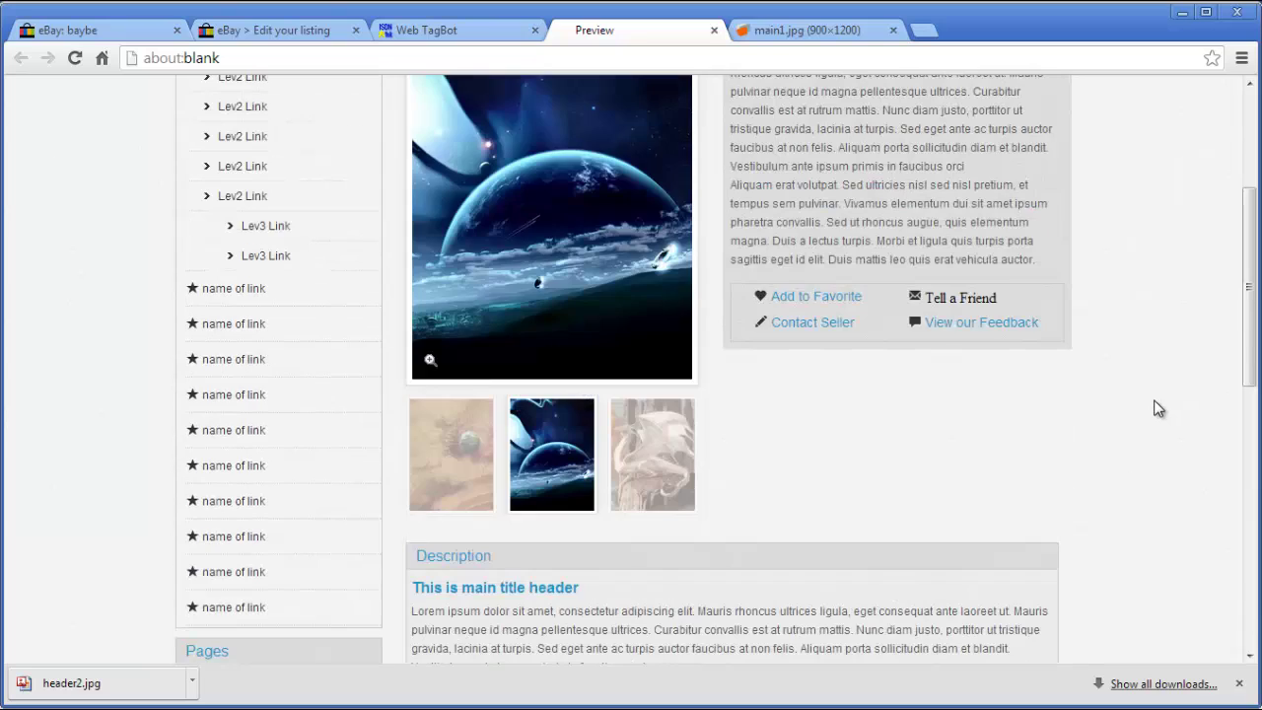
{"action": "left_click", "coordinate": [620, 449]}
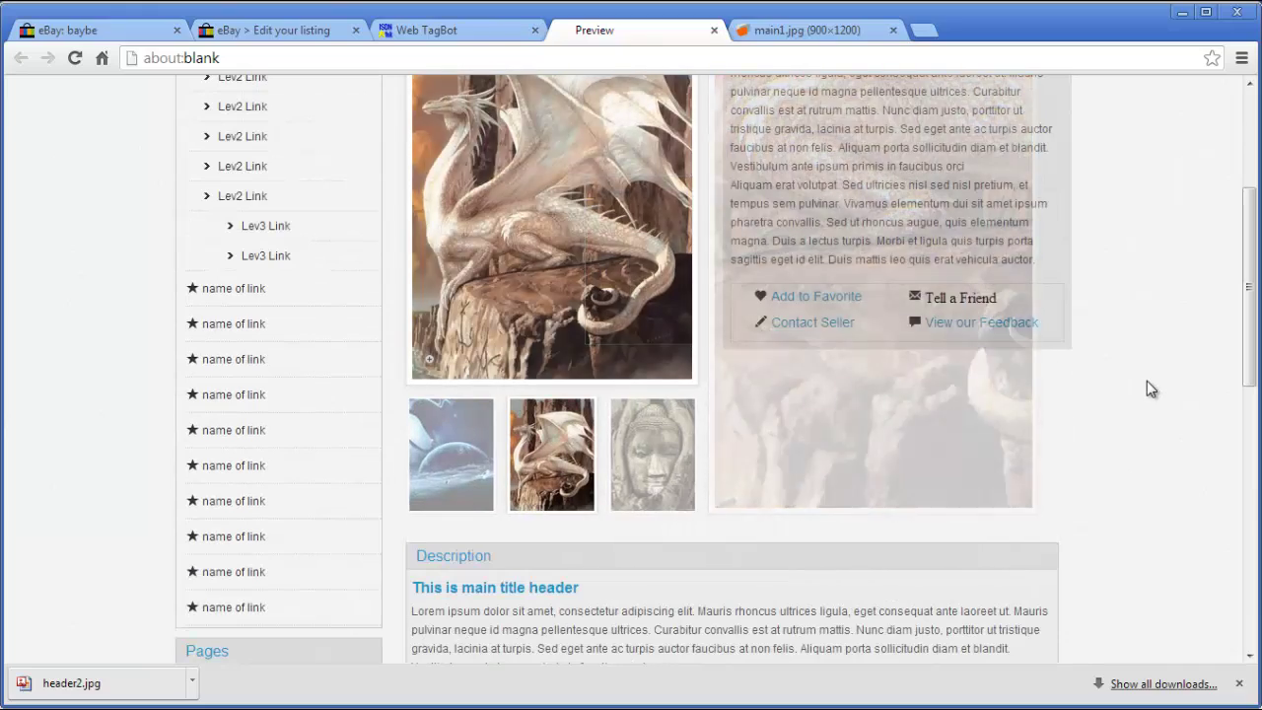
{"action": "scroll", "coordinate": [1154, 414], "scroll_direction": "up", "scroll_amount": 5}
{"action": "left_click", "coordinate": [503, 30]}
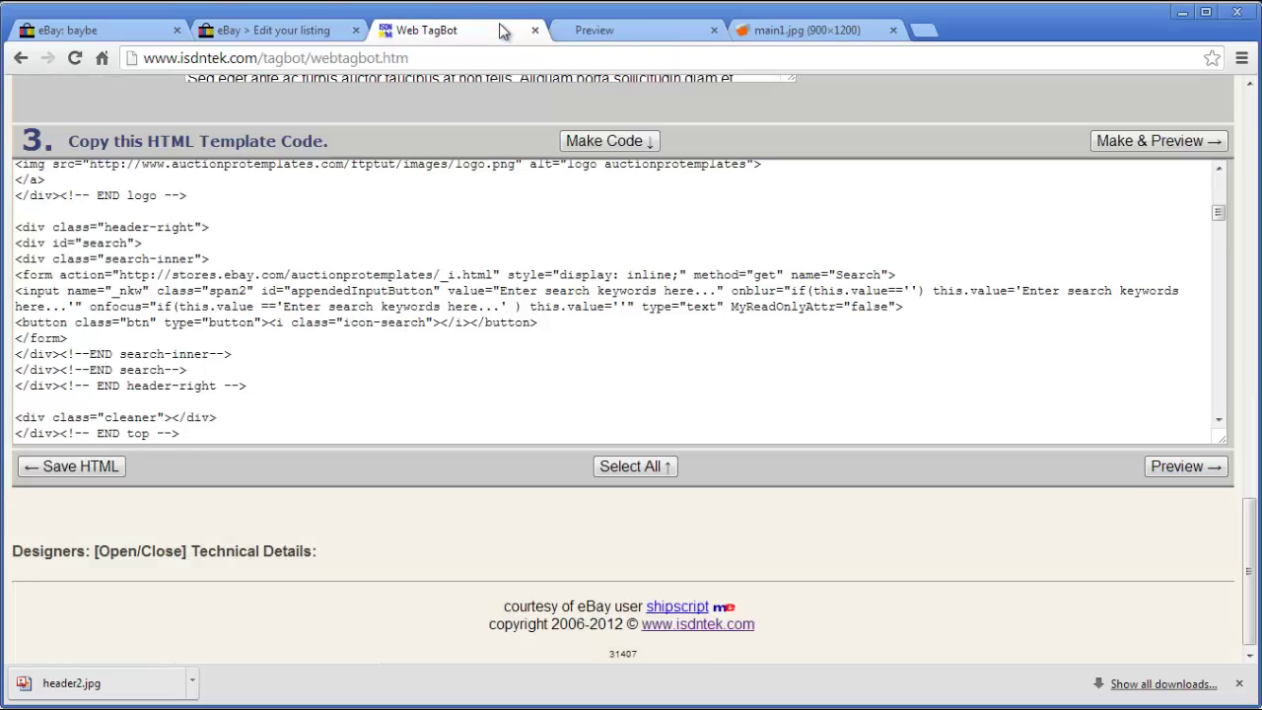
Save the HTML template, discard the download, select all the code, and go to eBay's Edit your listing page.
{"action": "left_click", "coordinate": [59, 465]}
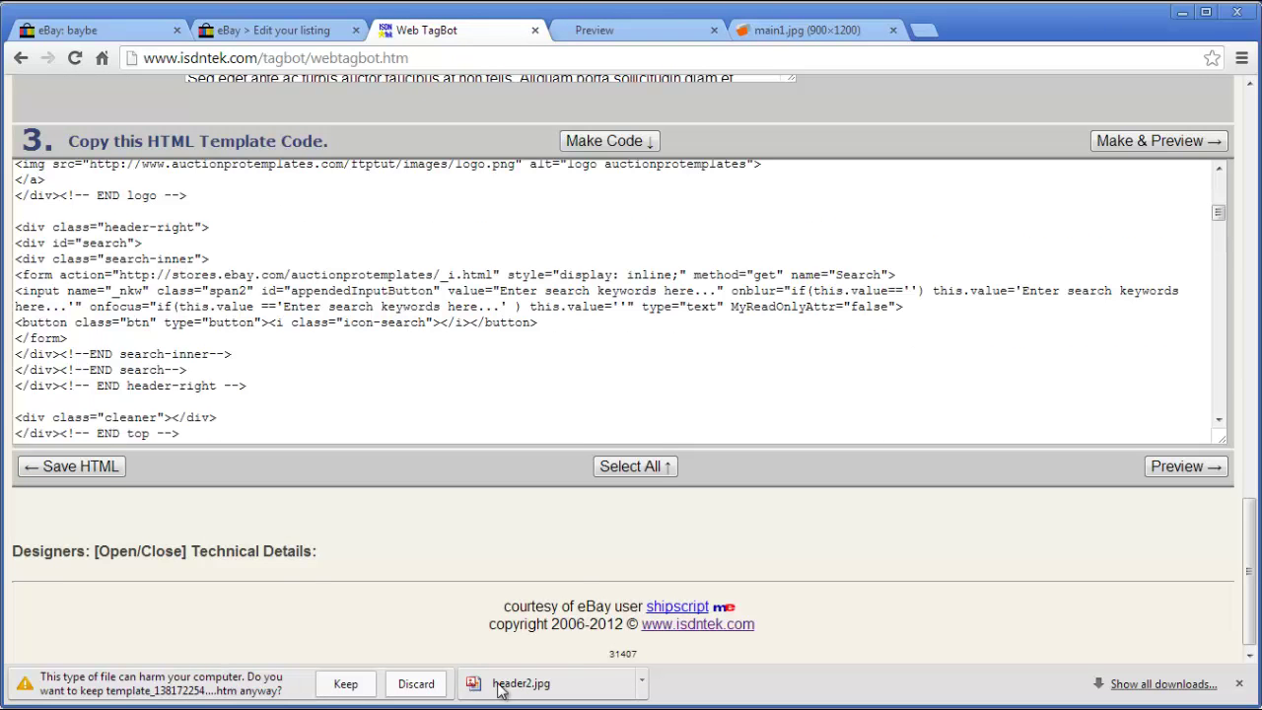
{"action": "left_click", "coordinate": [416, 686]}
{"action": "left_click", "coordinate": [320, 335]}
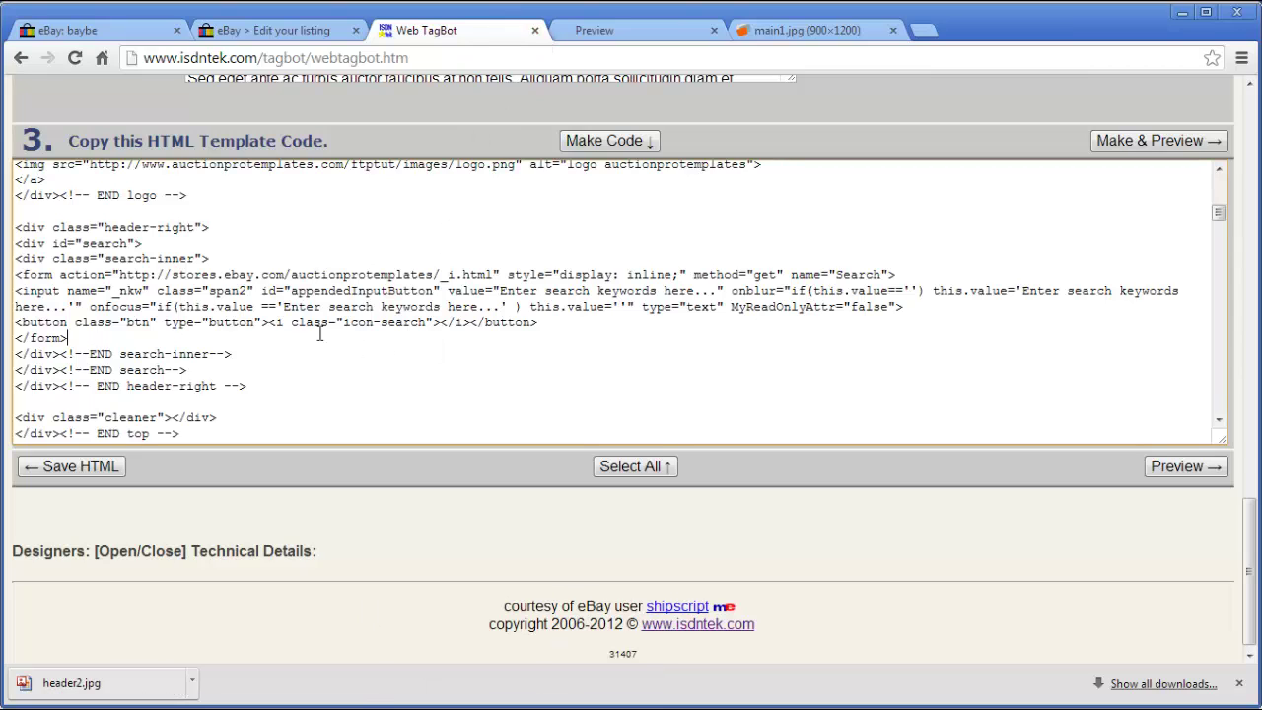
{"action": "key", "text": "ctrl+a"}
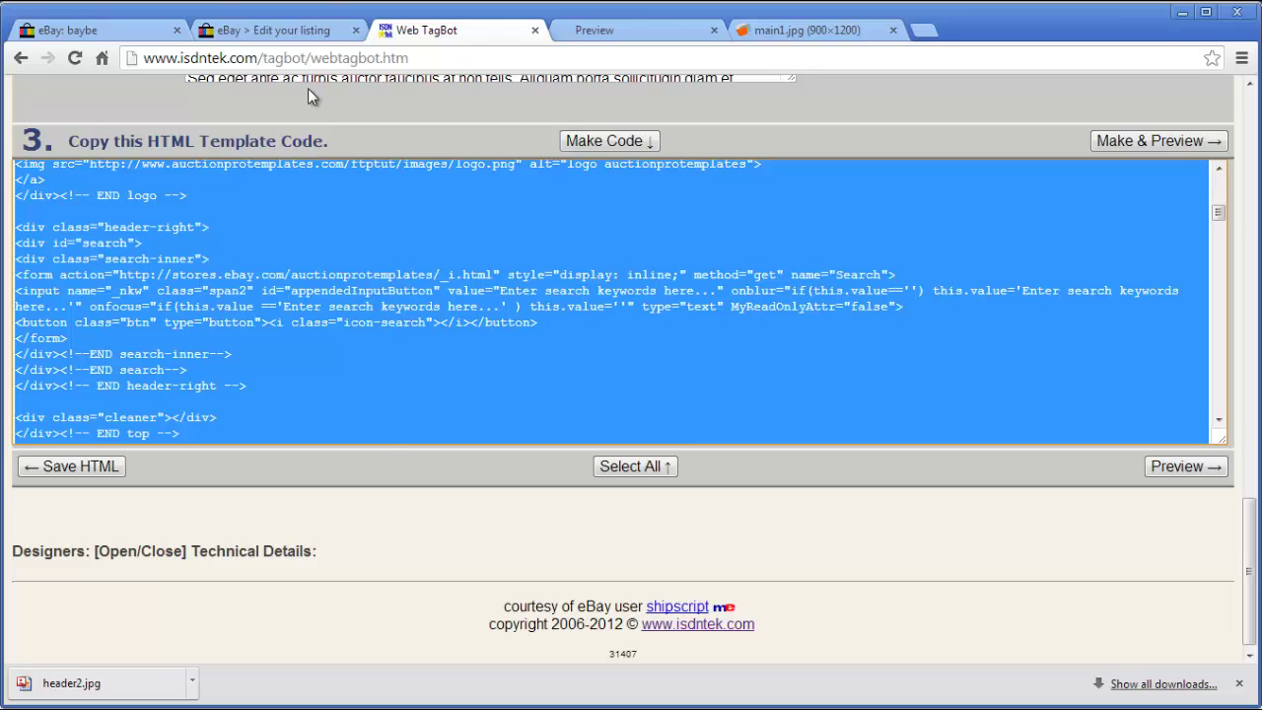
{"action": "left_click", "coordinate": [278, 32]}
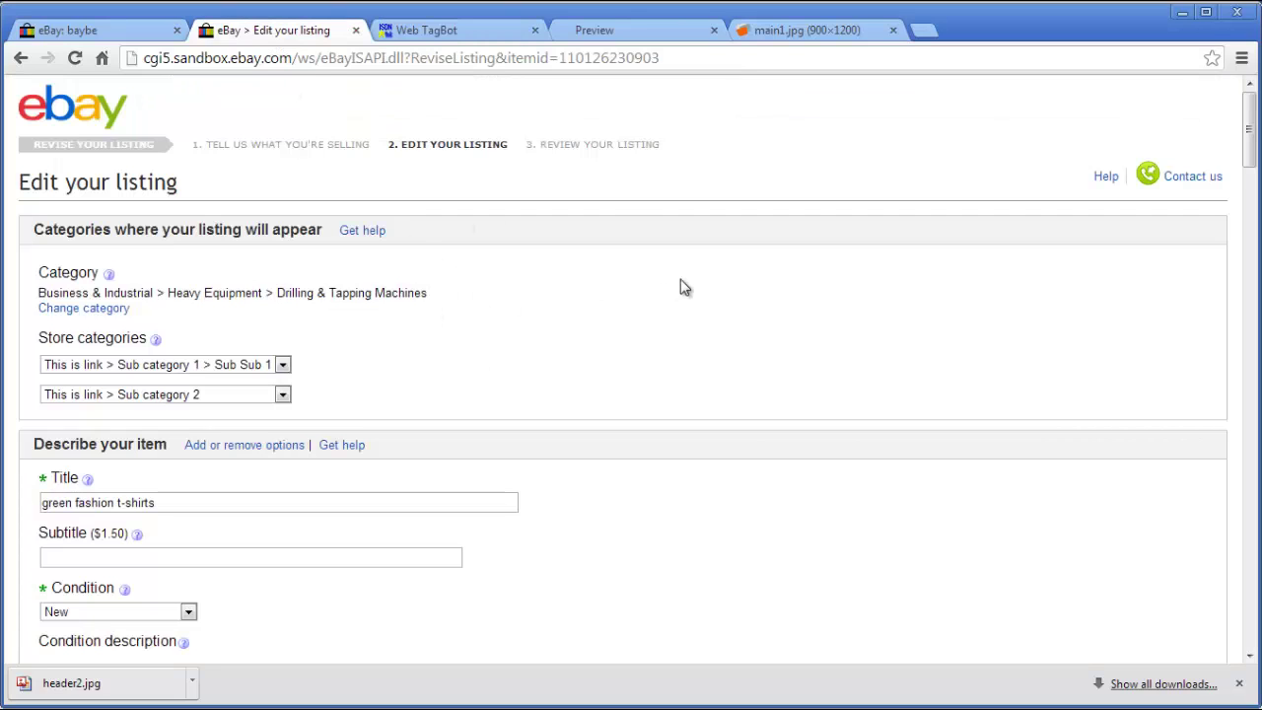
Browse eBay categories to Jewelry & Watches > Fine Jewelry > Fine Jewelry Sets > Pearl.
{"action": "left_click", "coordinate": [109, 30]}
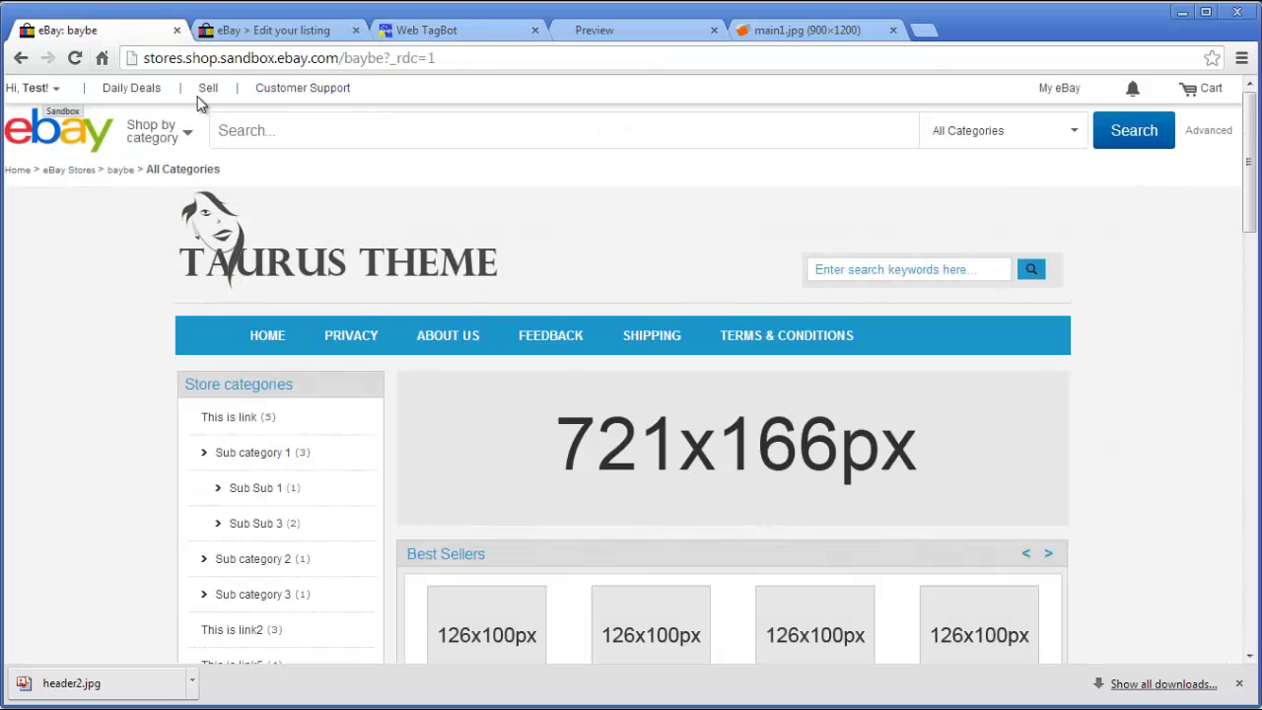
{"action": "left_click", "coordinate": [208, 93]}
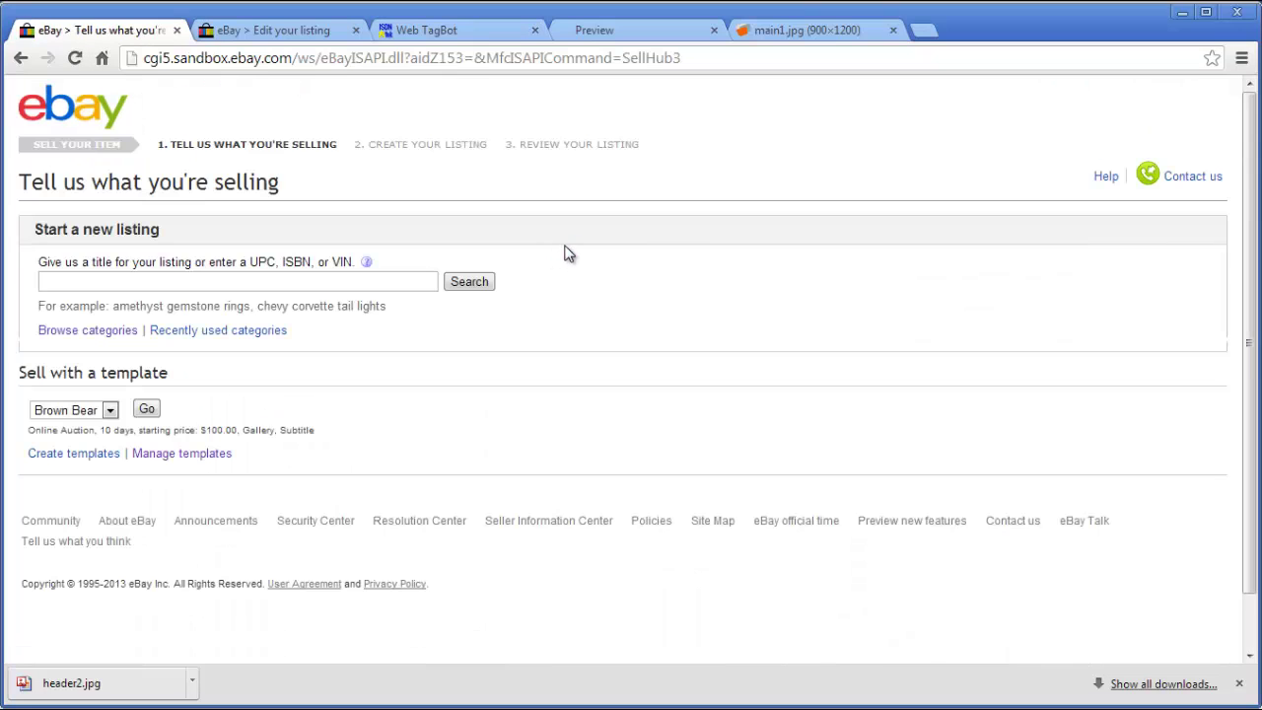
{"action": "left_click", "coordinate": [77, 333]}
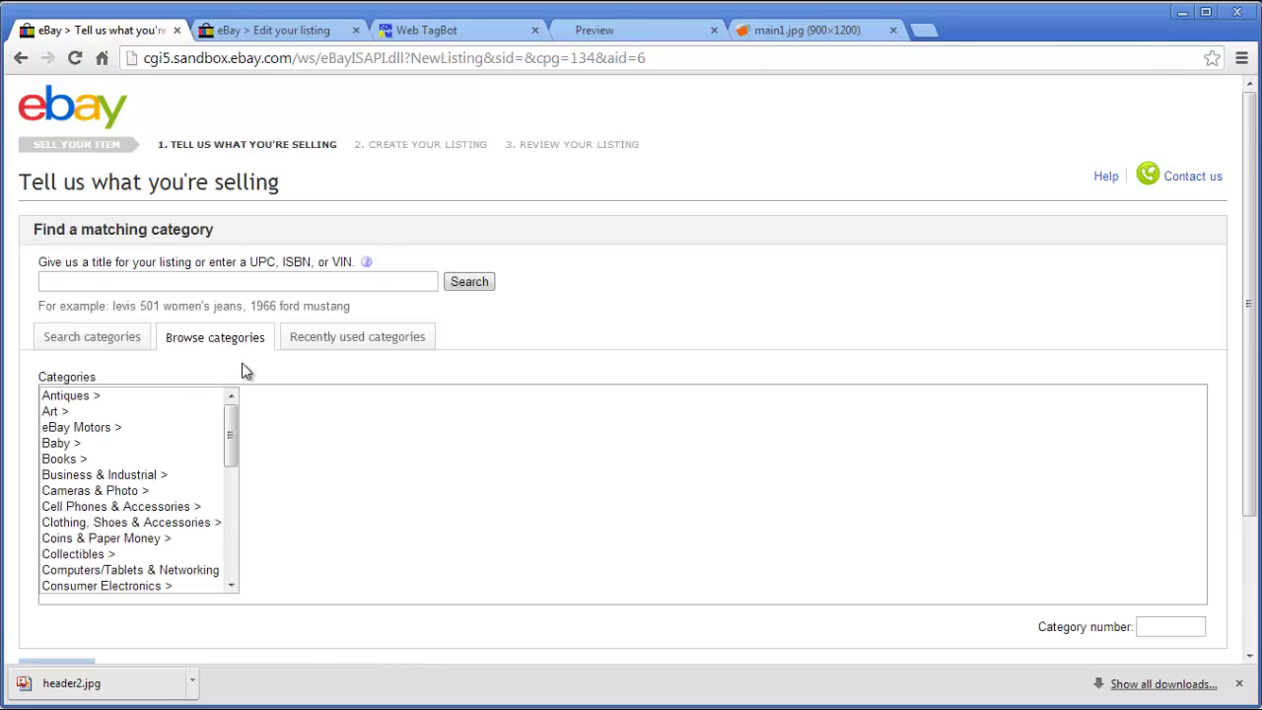
{"action": "scroll", "coordinate": [261, 365], "scroll_direction": "down", "scroll_amount": 1}
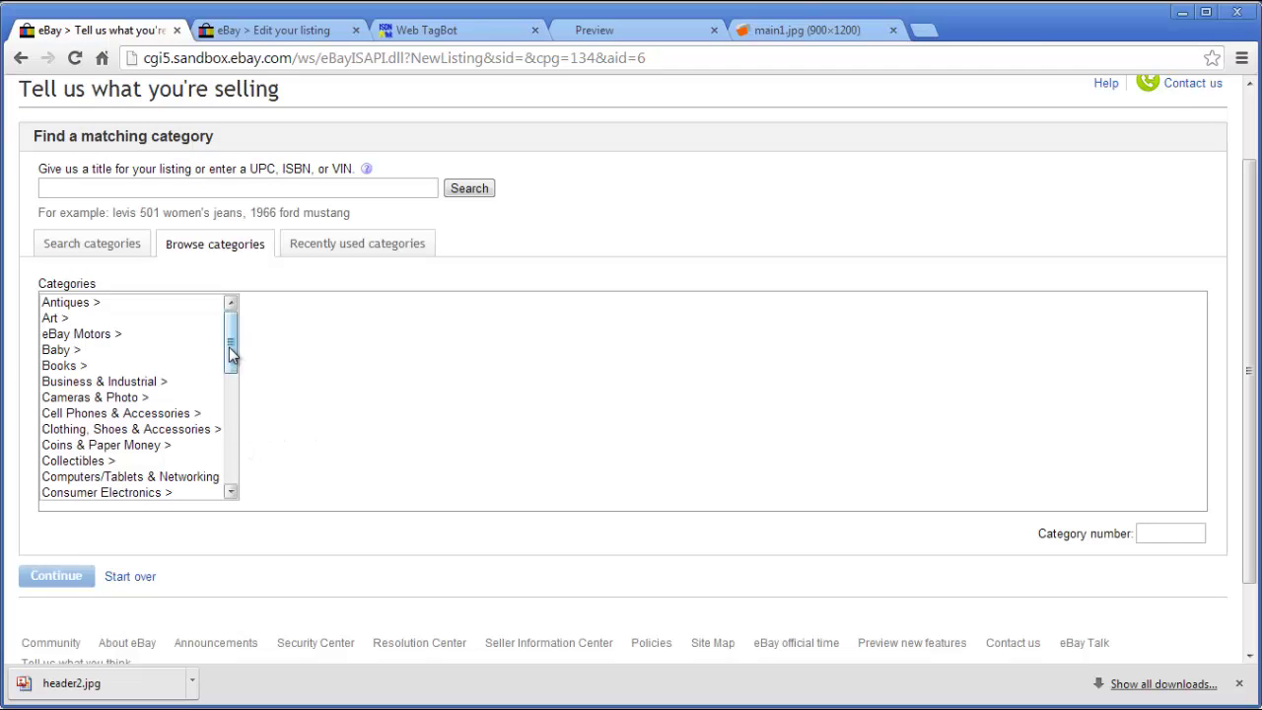
{"action": "mouse_move", "coordinate": [230, 348]}
{"action": "left_mouse_down"}
{"action": "mouse_move", "coordinate": [230, 389]}
{"action": "mouse_move", "coordinate": [228, 378]}
{"action": "mouse_move", "coordinate": [129, 395]}
{"action": "left_mouse_up"}
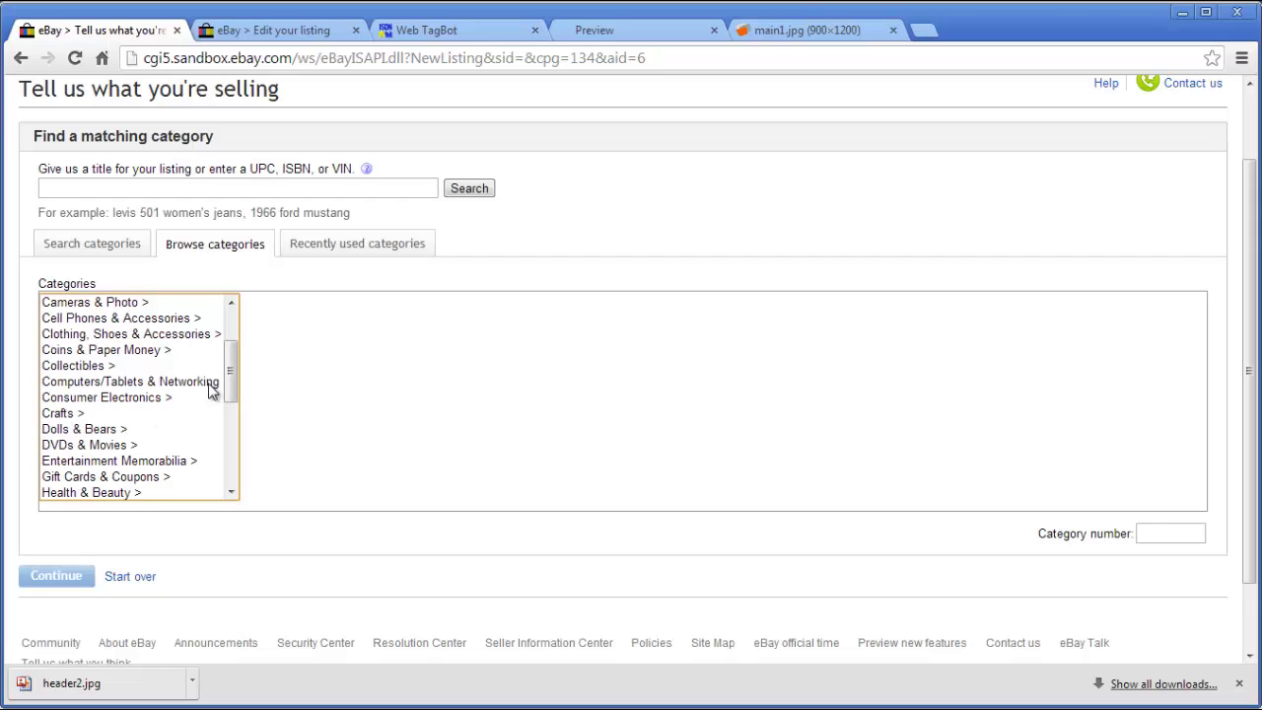
{"action": "left_click_drag", "start_coordinate": [233, 399], "coordinate": [233, 442]}
{"action": "left_click", "coordinate": [119, 366]}
{"action": "left_click", "coordinate": [301, 367]}
{"action": "left_click", "coordinate": [498, 365]}
{"action": "left_click", "coordinate": [688, 318]}
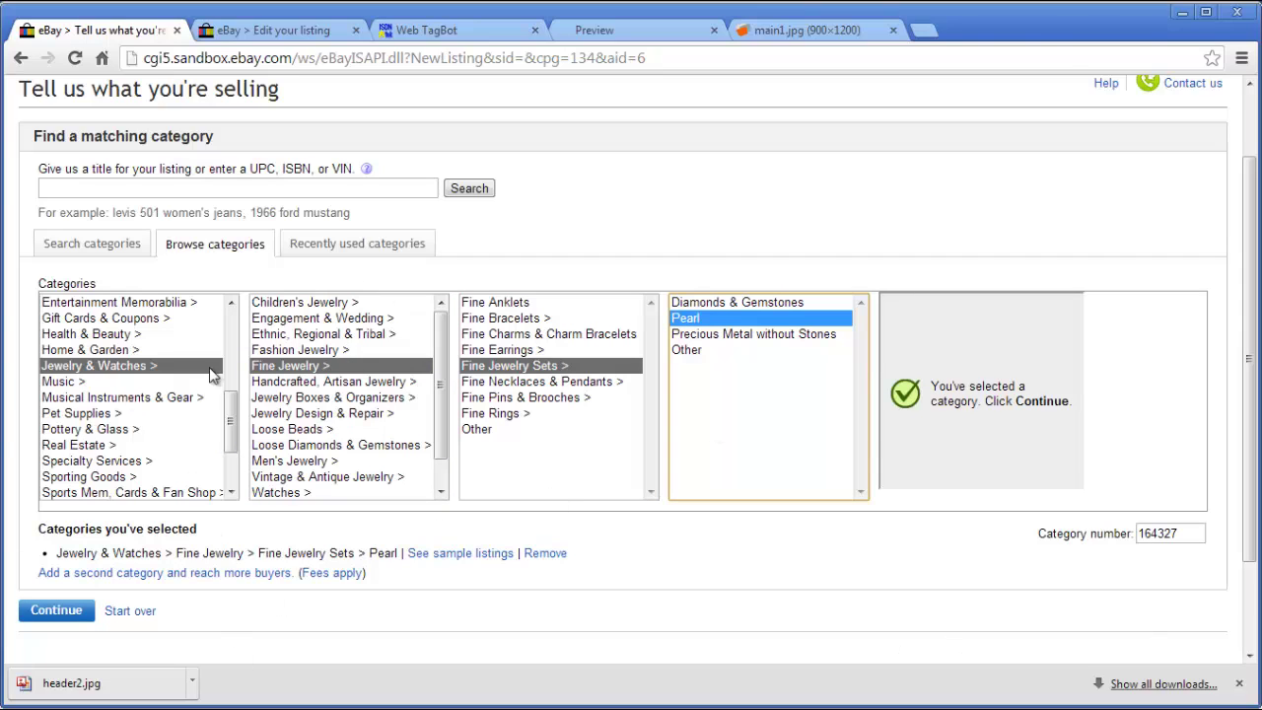
Select the category number 164327 and go back to the Edit your listing page.
{"action": "left_click_drag", "start_coordinate": [1195, 534], "coordinate": [1048, 535]}
{"action": "left_click", "coordinate": [1191, 534]}
{"action": "left_click_drag", "start_coordinate": [1191, 533], "coordinate": [1096, 537]}
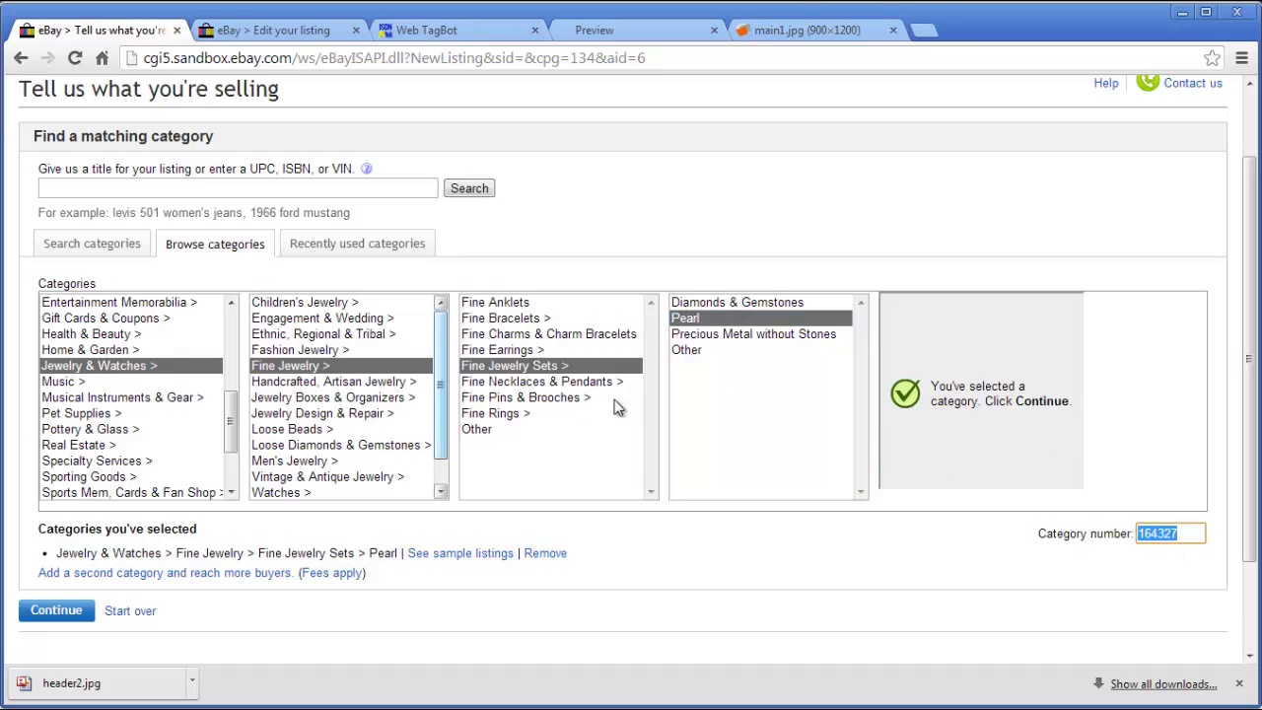
{"action": "left_click", "coordinate": [1182, 533]}
{"action": "left_click_drag", "start_coordinate": [1182, 532], "coordinate": [1095, 537]}
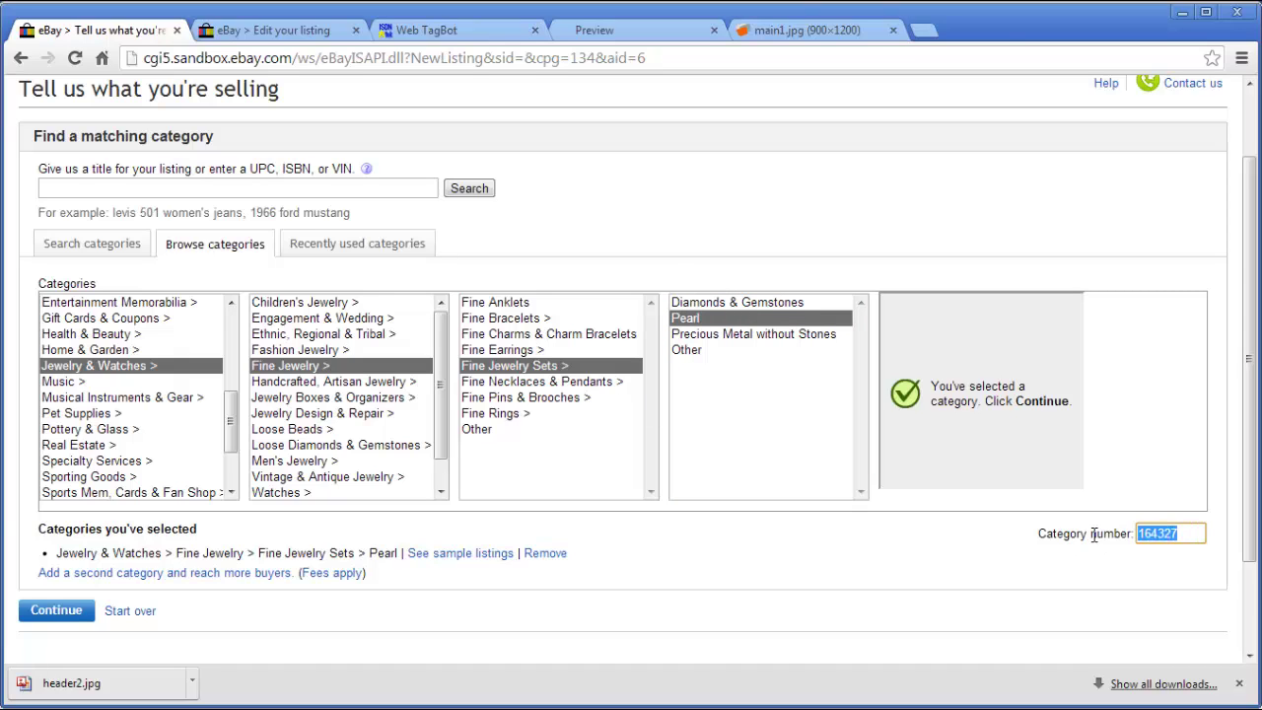
{"action": "scroll", "coordinate": [382, 580], "scroll_direction": "down", "scroll_amount": 2}
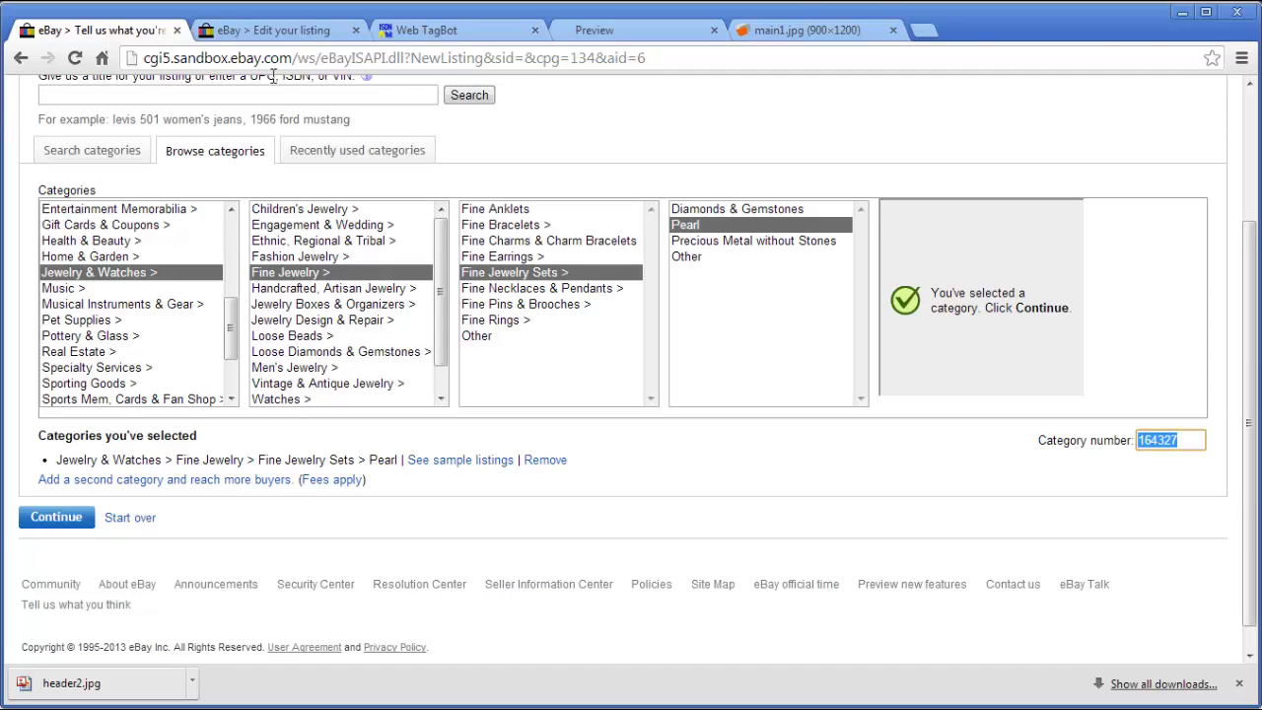
{"action": "left_click", "coordinate": [268, 30]}
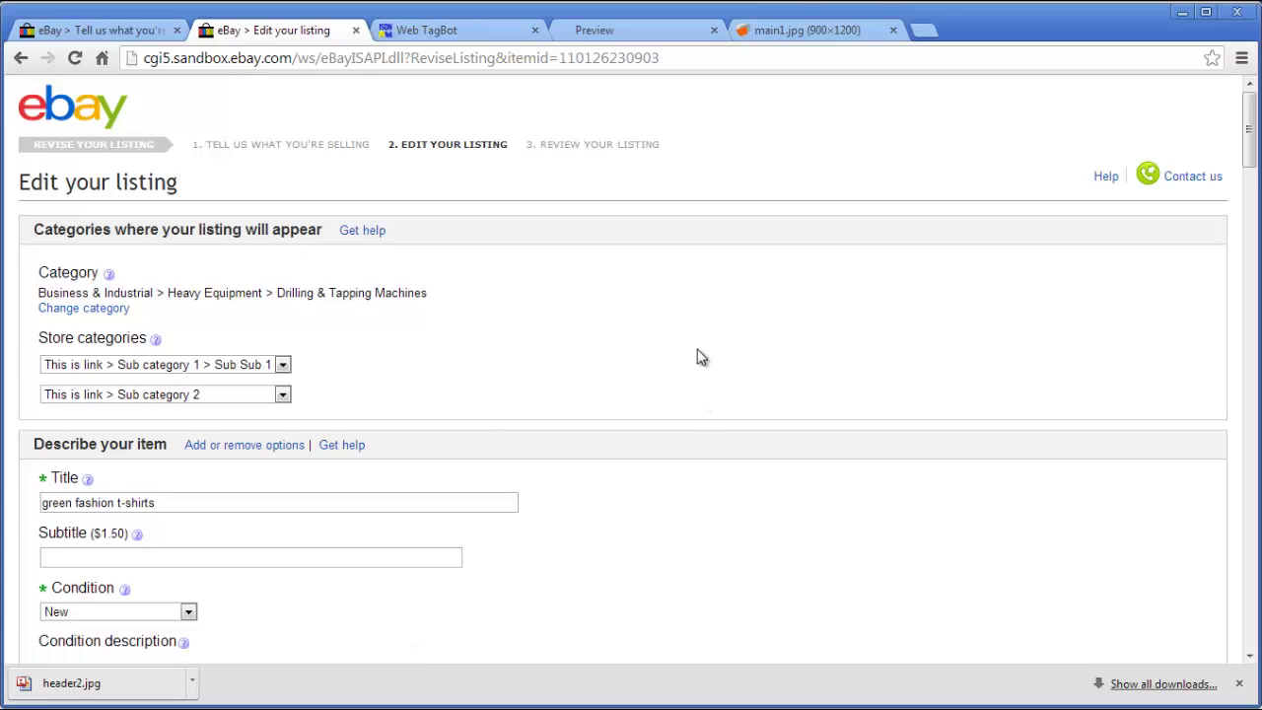
Choose 'This is link > Sub category 3' and 'This is link > Sub category 4' as the two store categories.
{"action": "scroll", "coordinate": [698, 357], "scroll_direction": "down", "scroll_amount": 1}
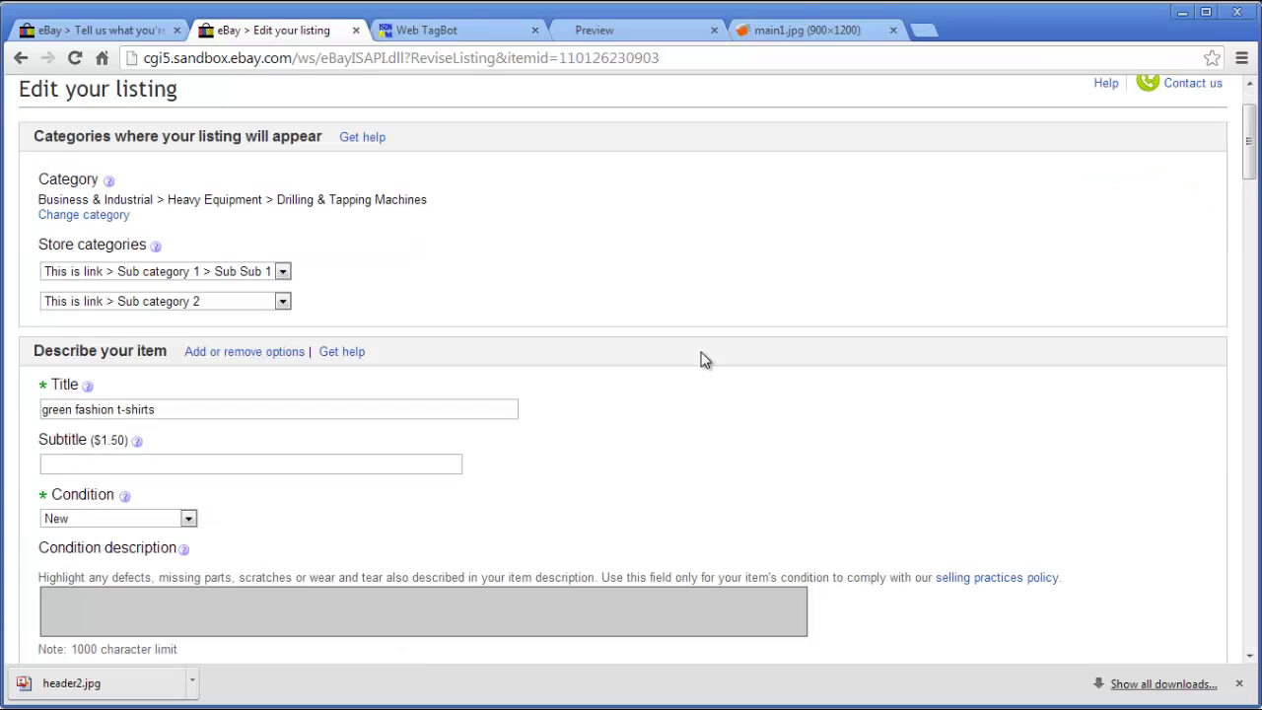
{"action": "left_click", "coordinate": [108, 281]}
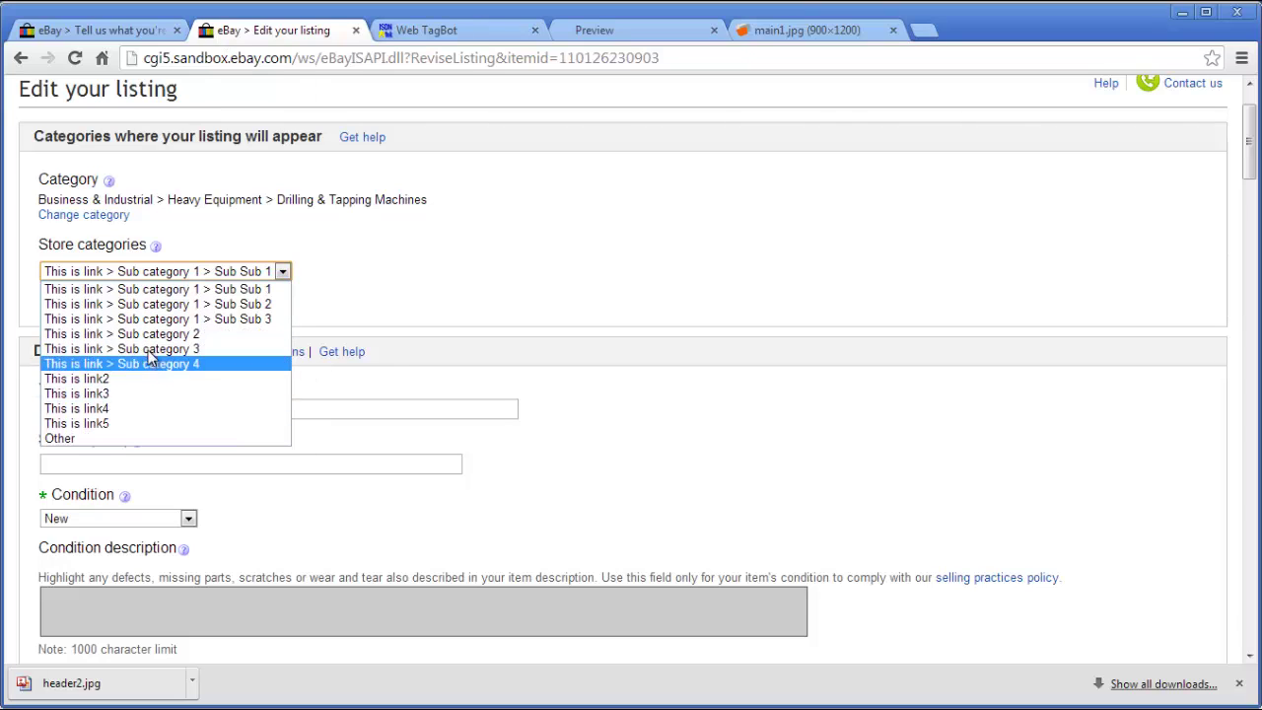
{"action": "left_click", "coordinate": [152, 301]}
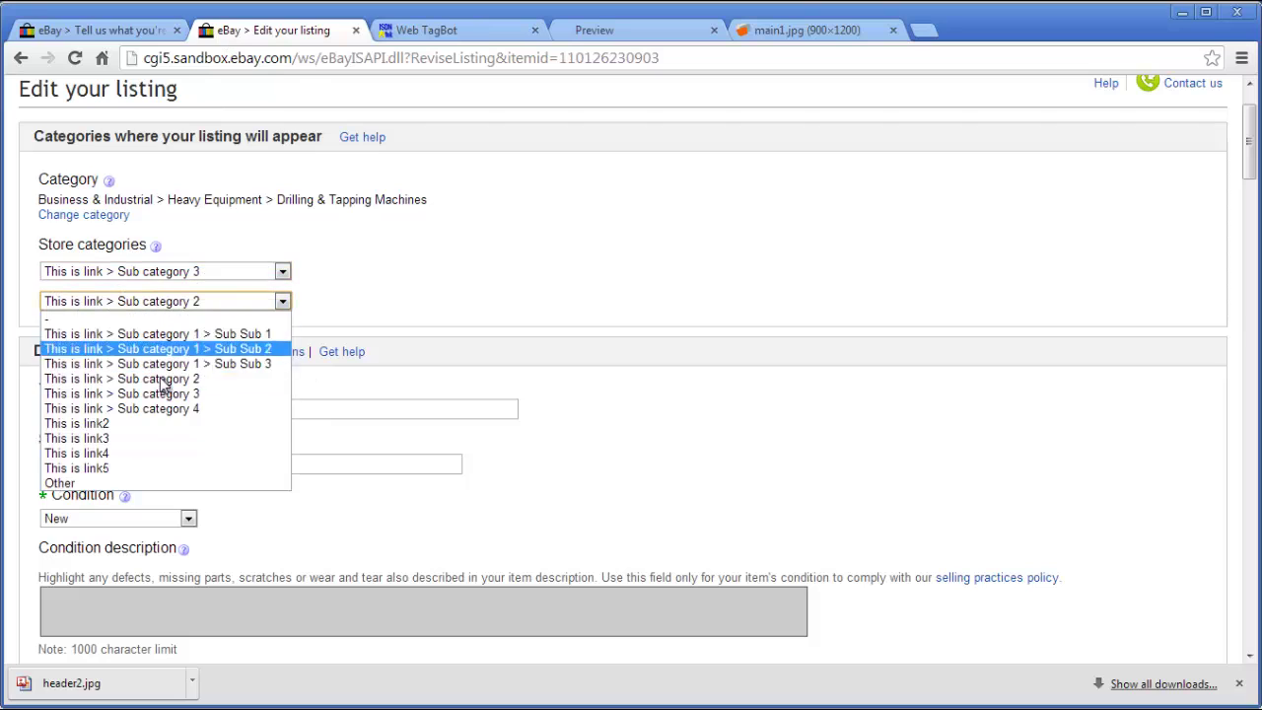
{"action": "left_click", "coordinate": [174, 408]}
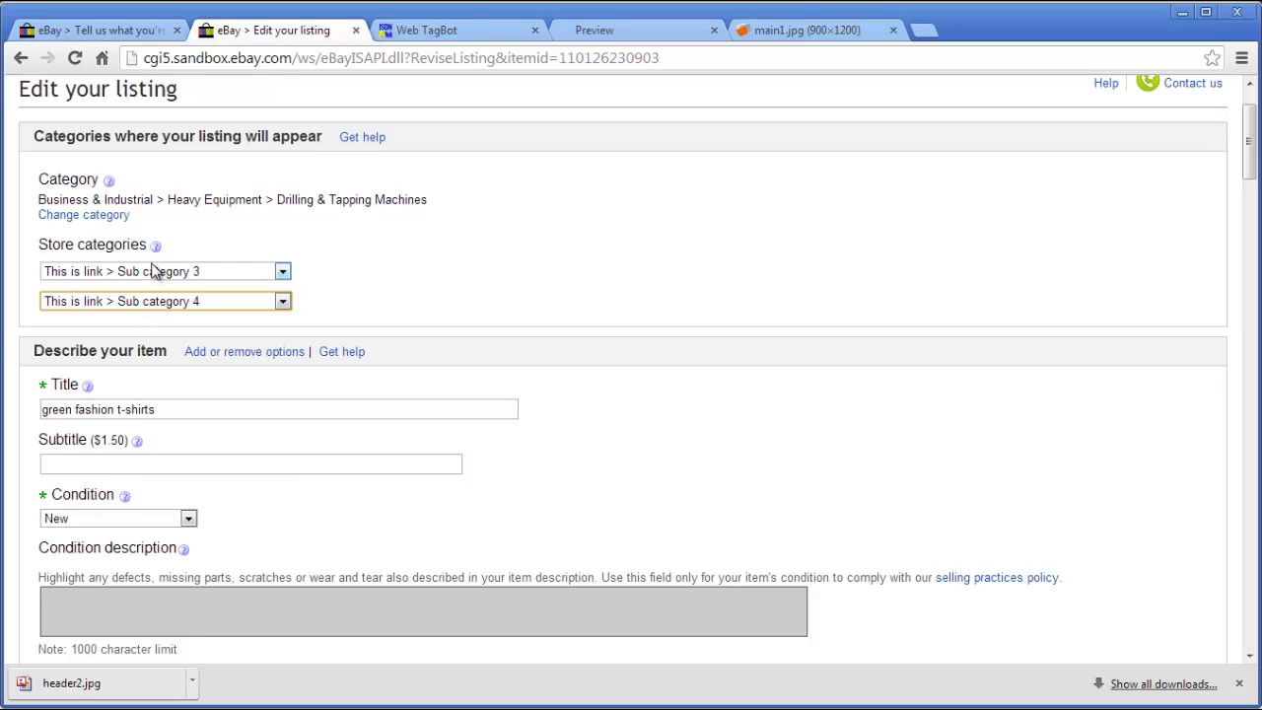
{"action": "left_click", "coordinate": [151, 306]}
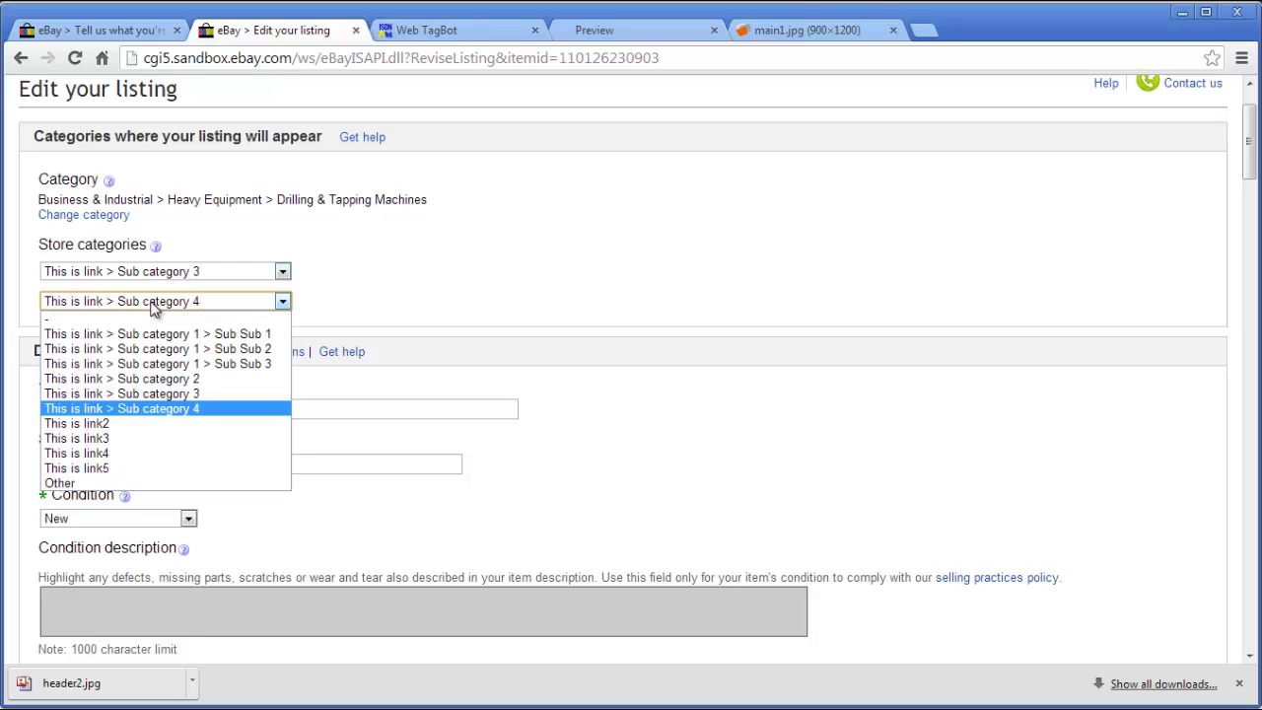